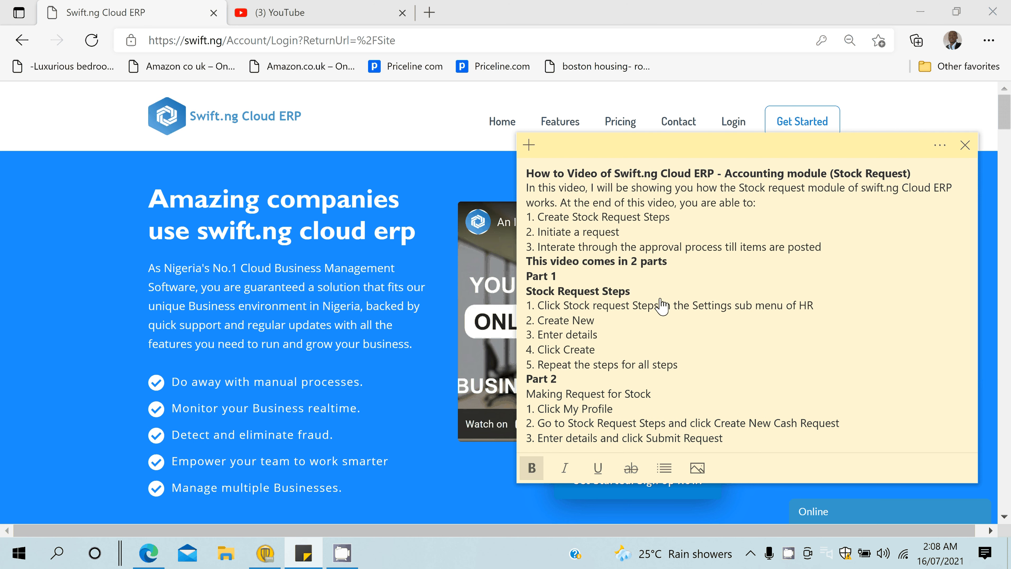
- Read through the stock request outline in Sticky Notes, then bring the Swift.ng site forward
key(Down)
key(Down)
key(Down)
key(Down)
key(Down)
key(Down)
key(Down)
key(Down)
key(Down)
key(Down)
key(Down)
key(Down)
key(Down)
key(Down)
key(Down)
key(Down)
key(Down)
key(Down)
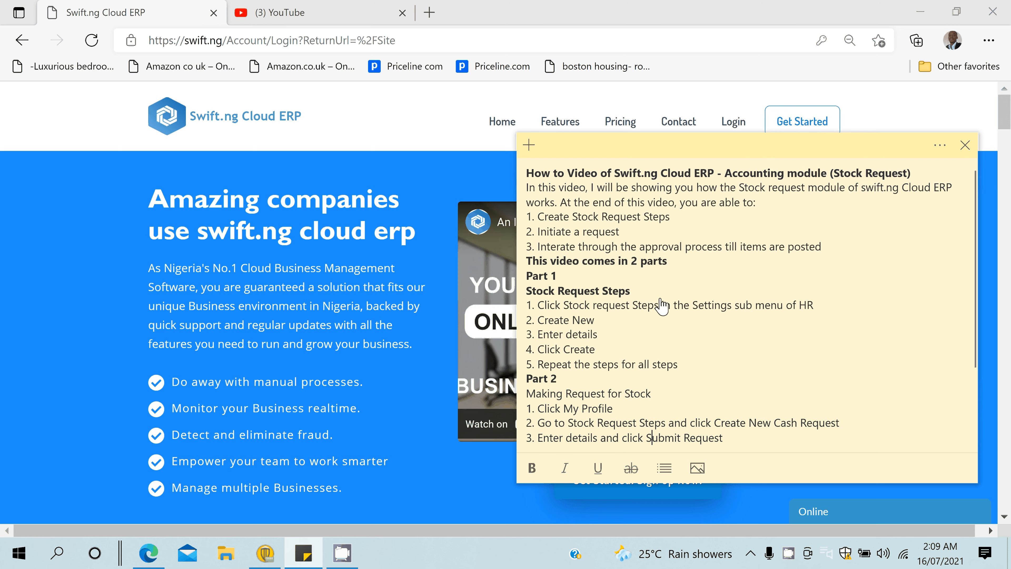
key(Down)
key(Down)
key(Down)
key(Down)
key(Down)
key(Down)
key(Down)
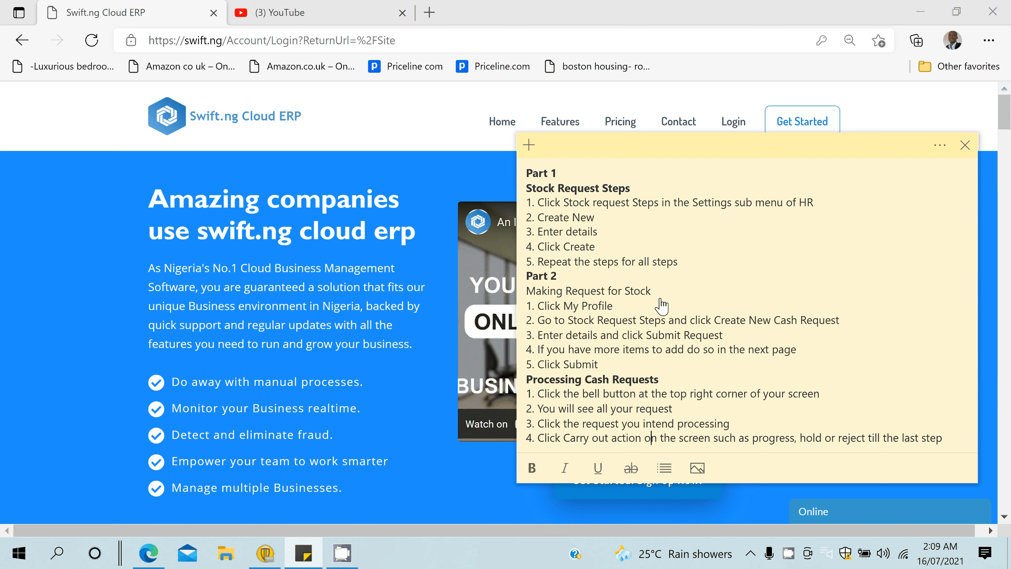
click(406, 180)
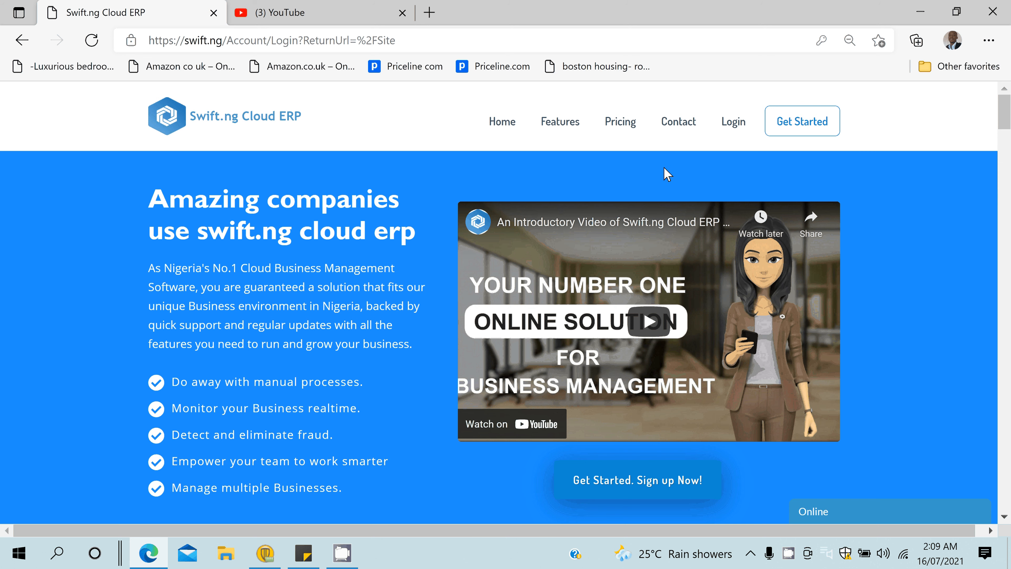
- Attempt signing in with the saved staff account and entering the Hamza Nig Ltd branch
click(733, 121)
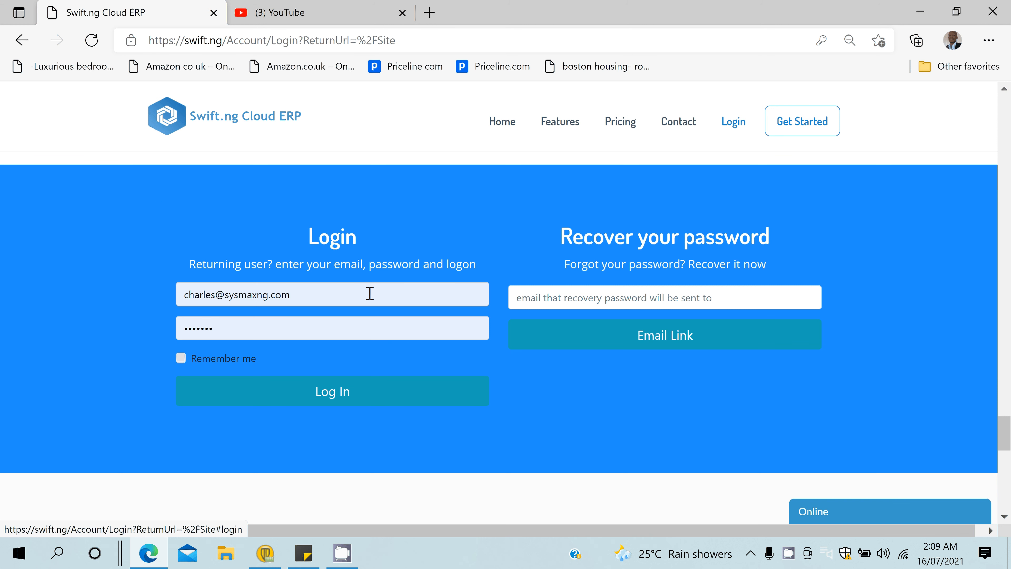
triple_click(307, 297)
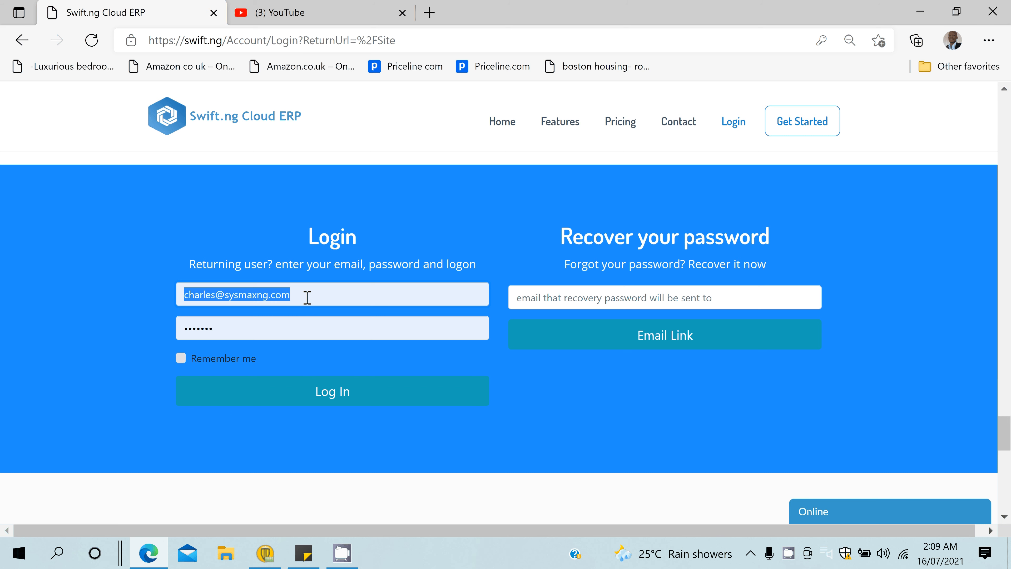
key(Return)
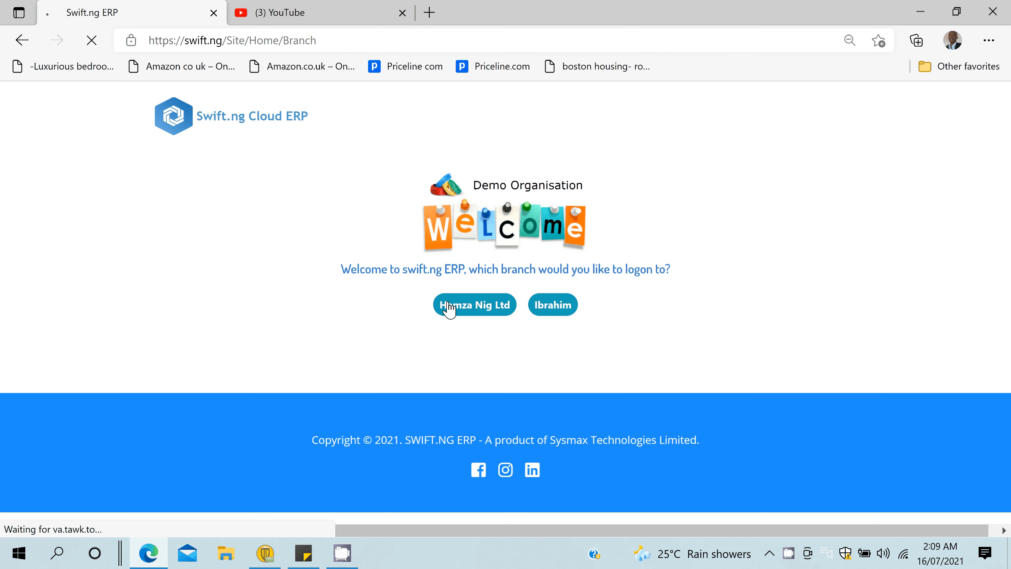
click(450, 308)
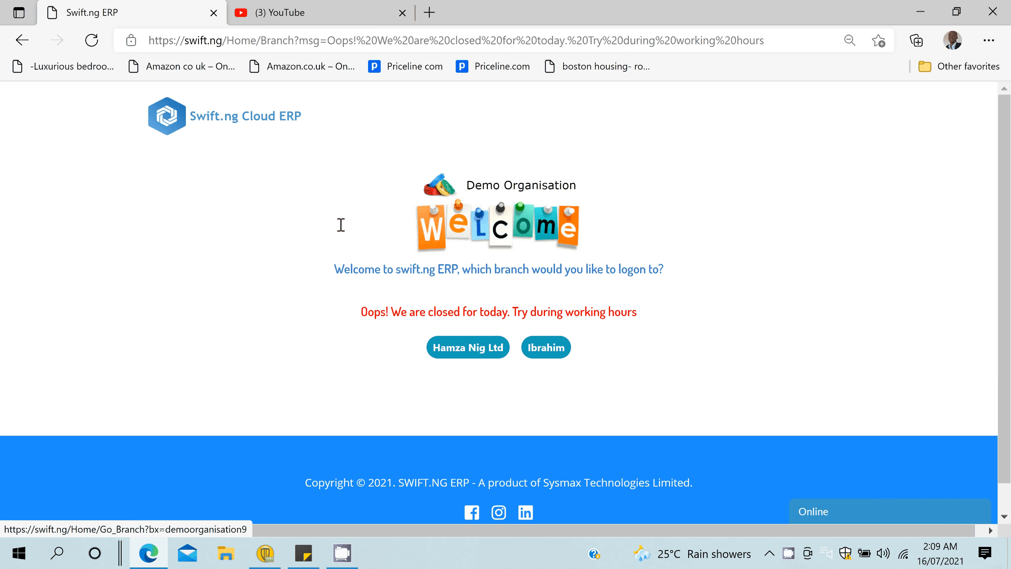
- Sign in instead with the saved administrator login and enter the Hamza Nig Ltd branch
click(215, 122)
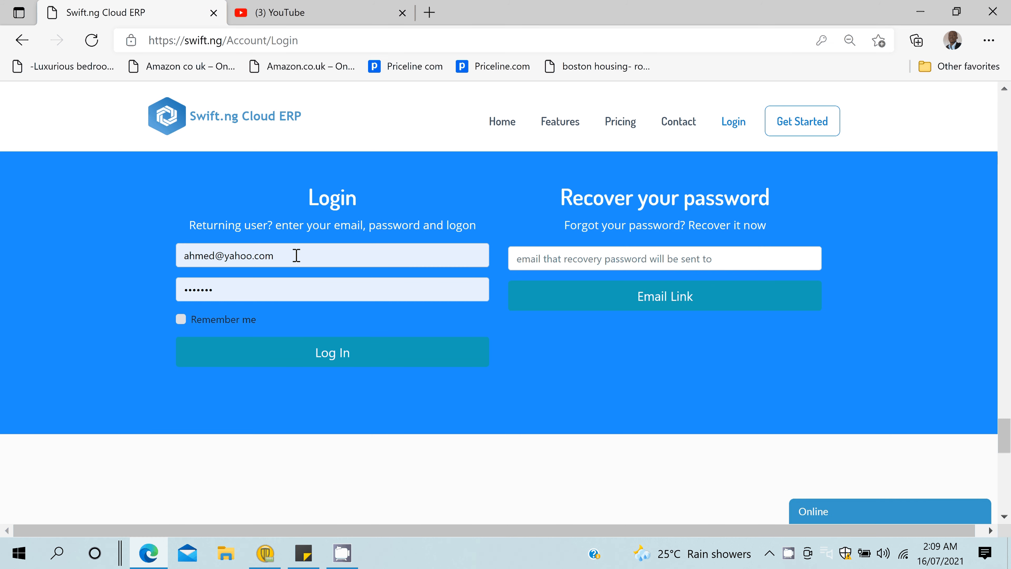
drag(296, 256, 1, 244)
text(c)
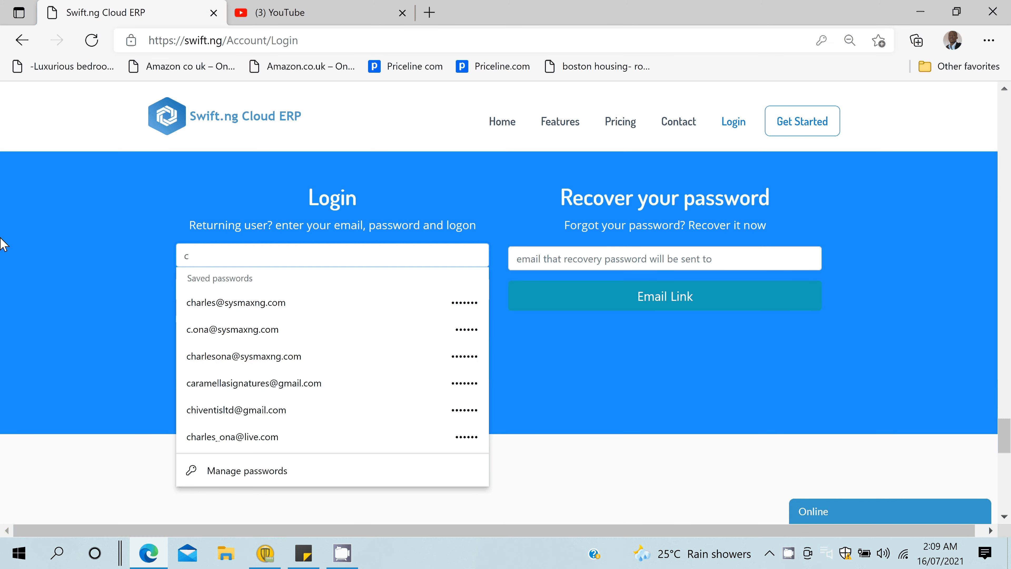
key(Down)
key(Return)
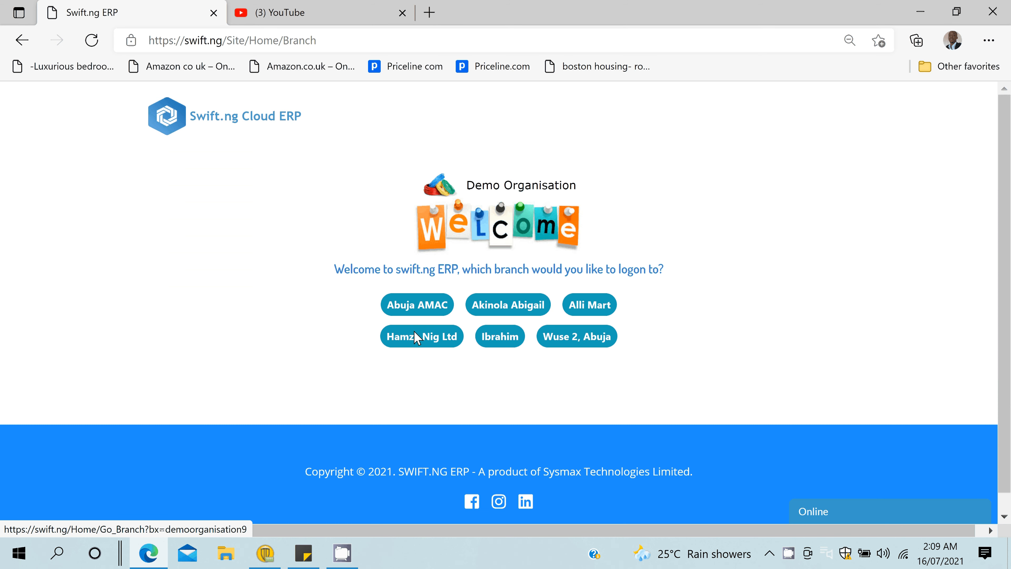
click(416, 338)
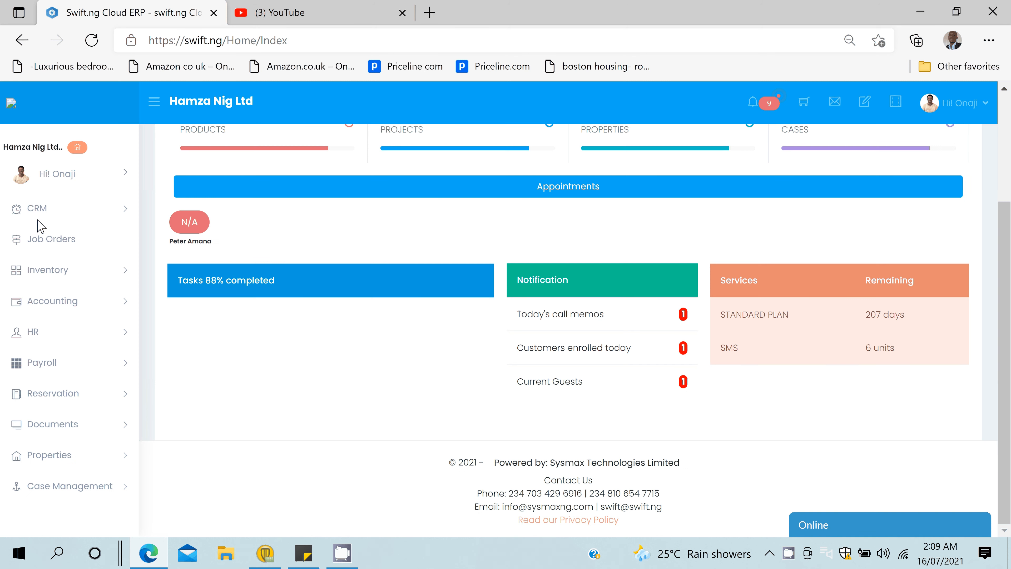
- Through Admin > All Branches > Hamza Nig Ltd, enable after-hours access for the first branch user
scroll(60, 319, down, 2)
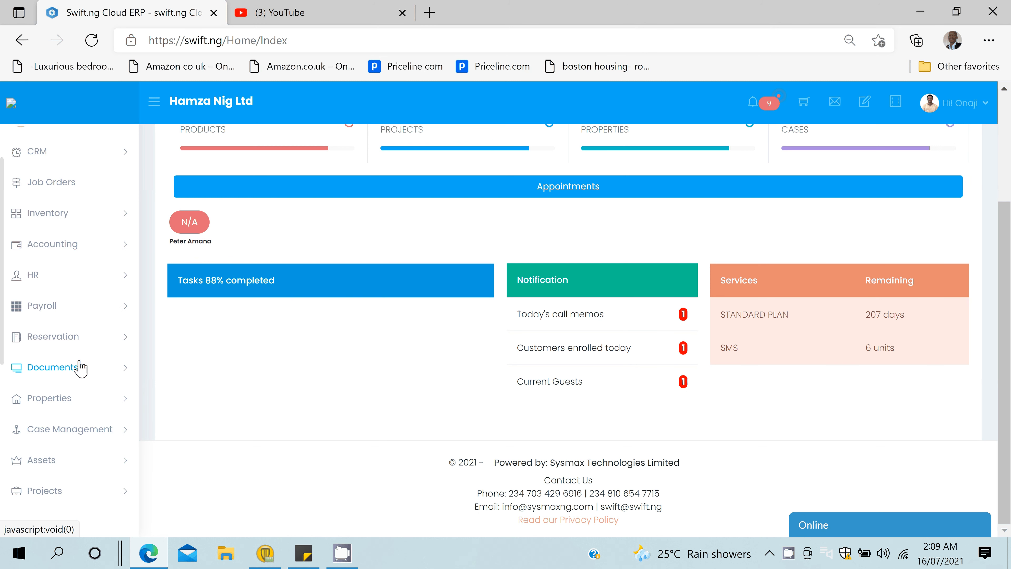
scroll(79, 368, down, 3)
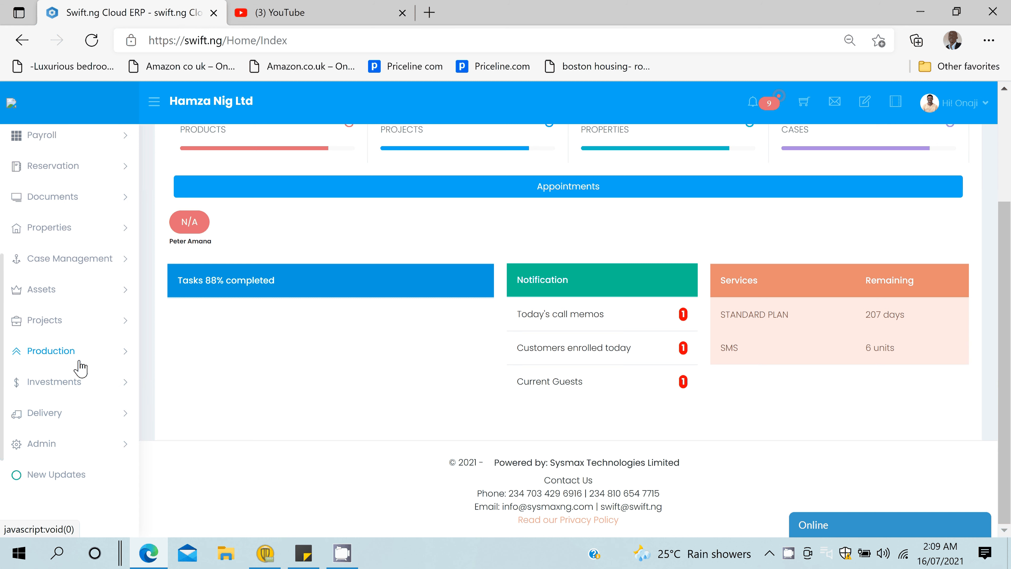
click(37, 446)
scroll(36, 457, down, 3)
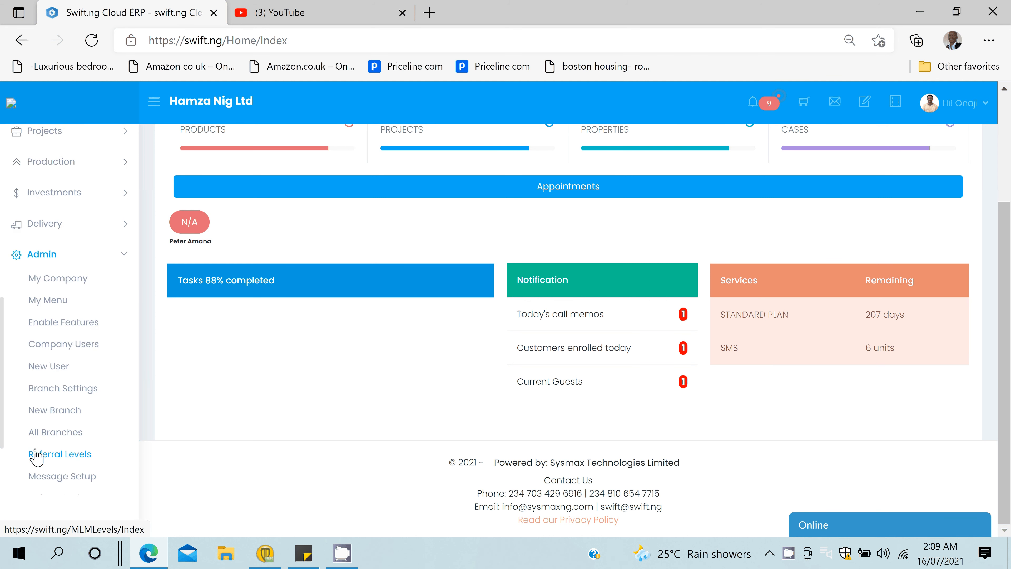
click(36, 454)
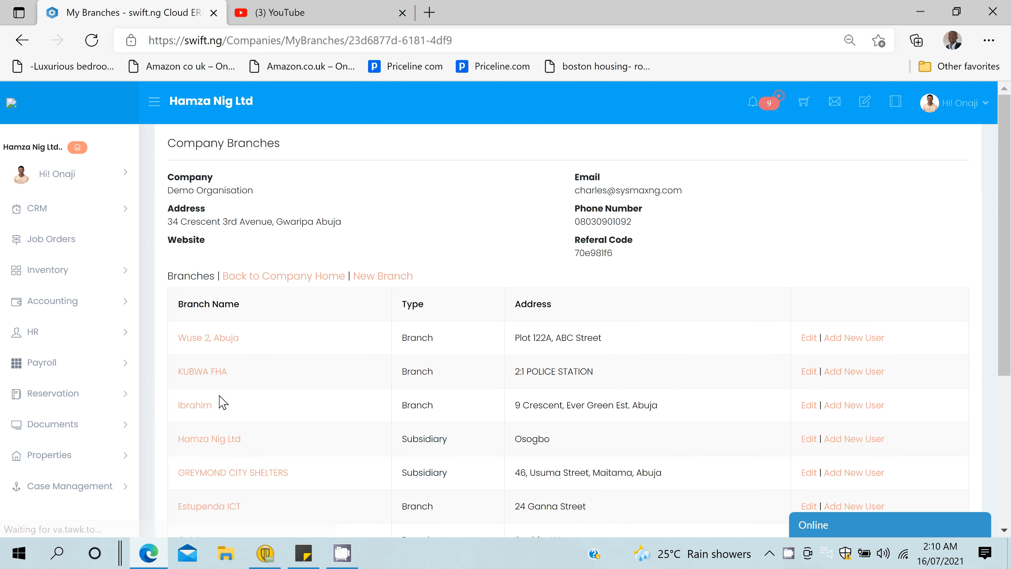
scroll(780, 326, down, 3)
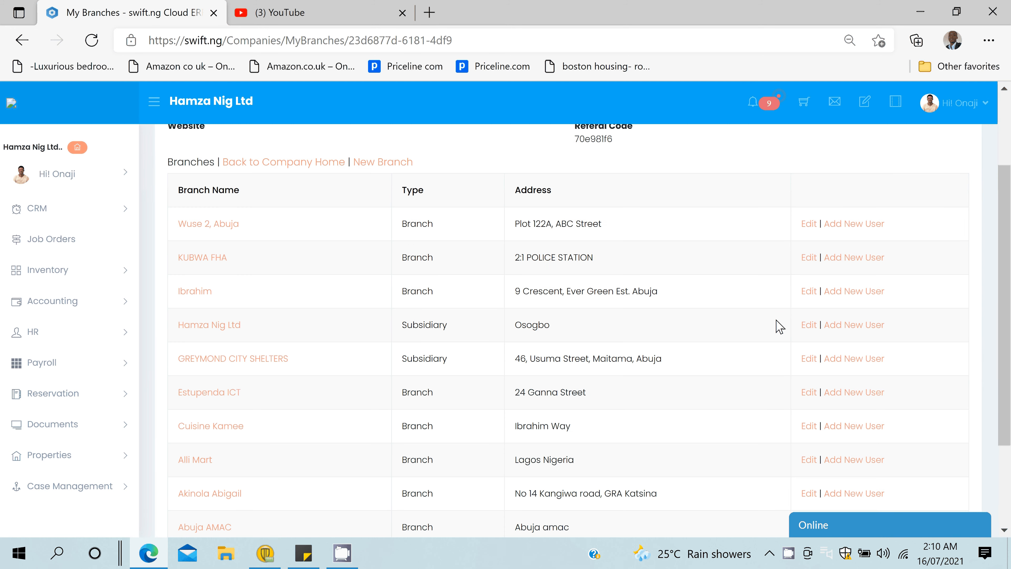
click(209, 325)
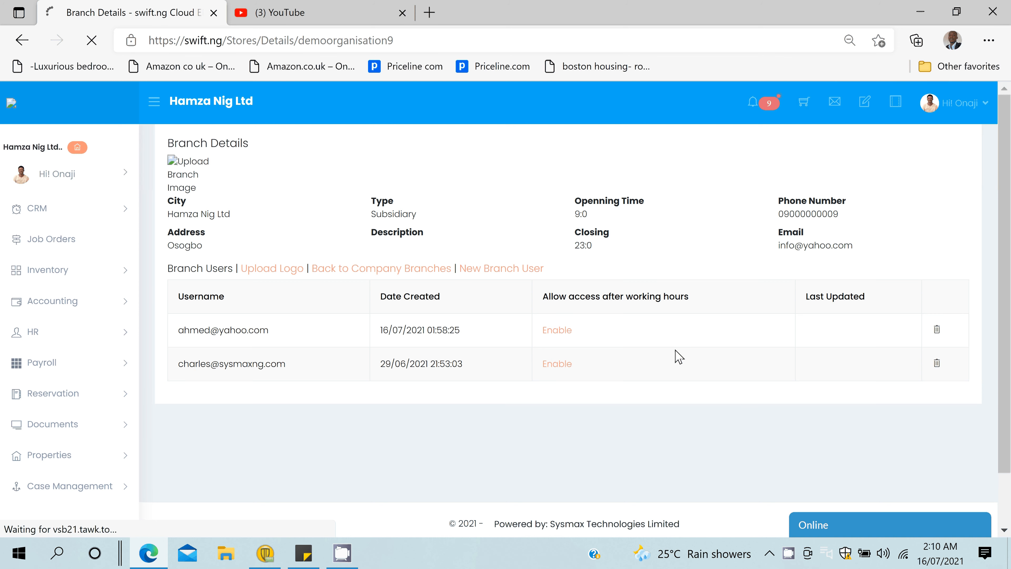
click(977, 119)
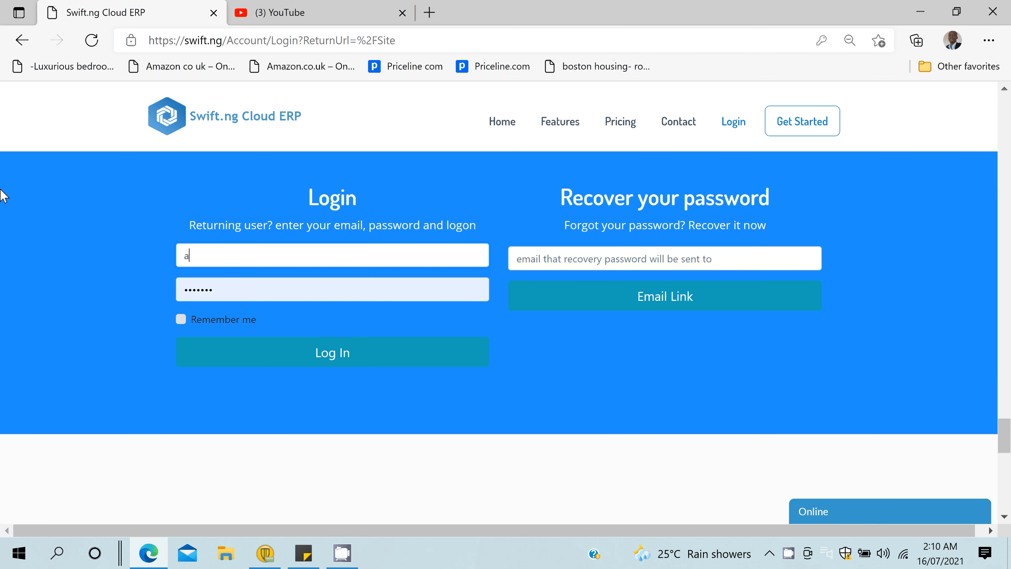
- Sign in with the saved staff login
key(Down)
key(Return)
key(Return)
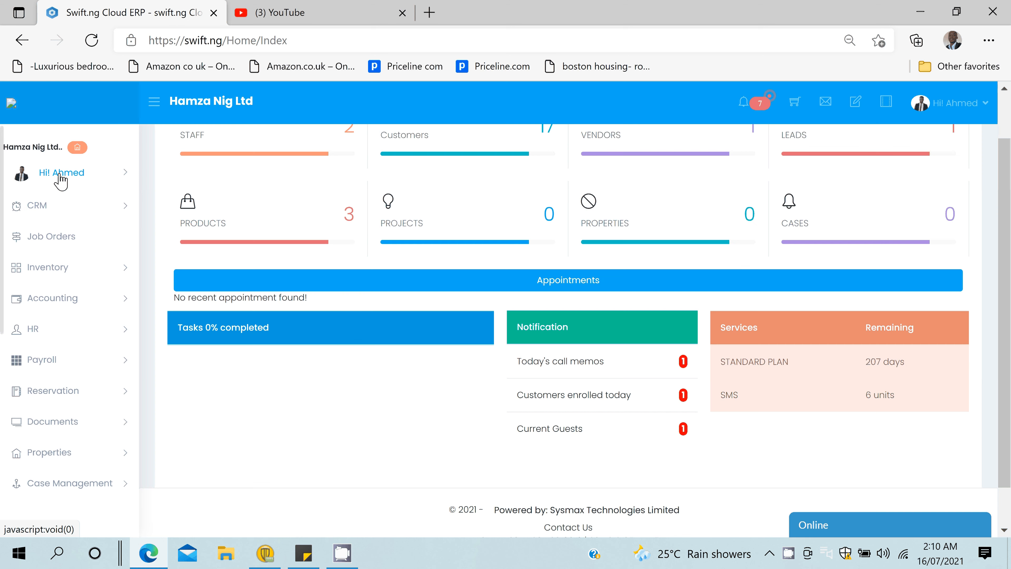
click(61, 175)
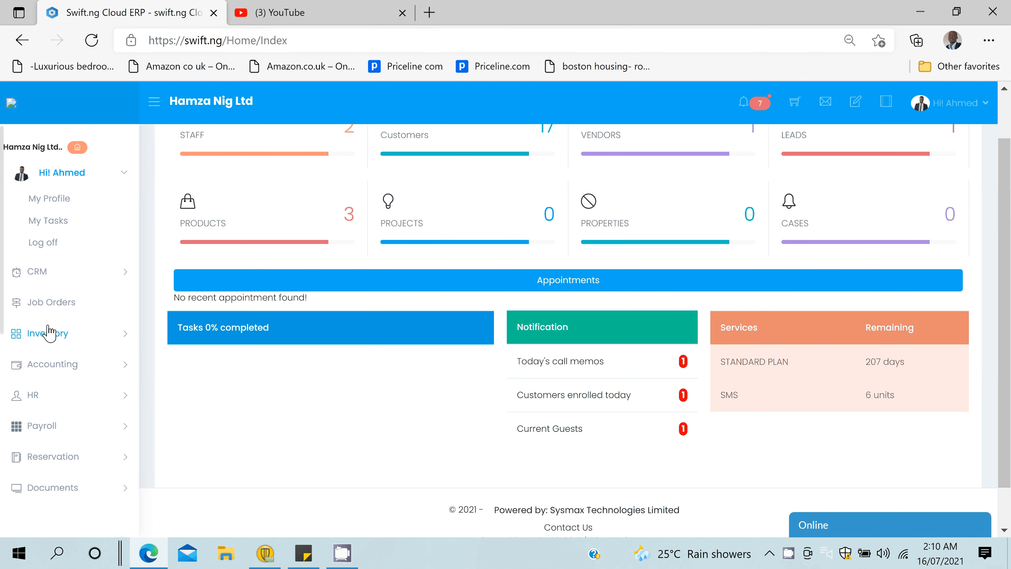
click(48, 333)
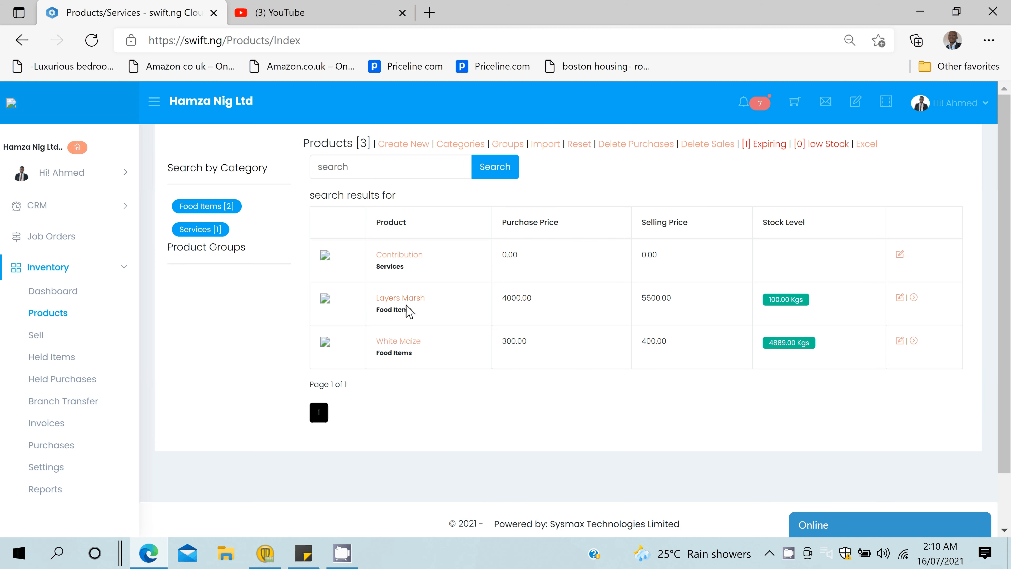
- Open the staff user's My Profile page and switch to its Stock Request tab
click(56, 180)
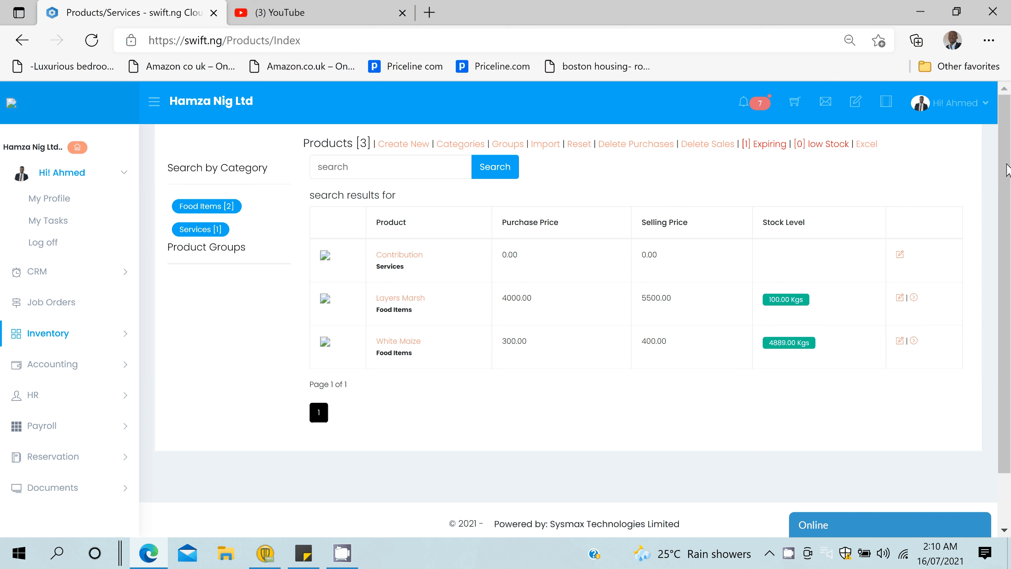
click(49, 198)
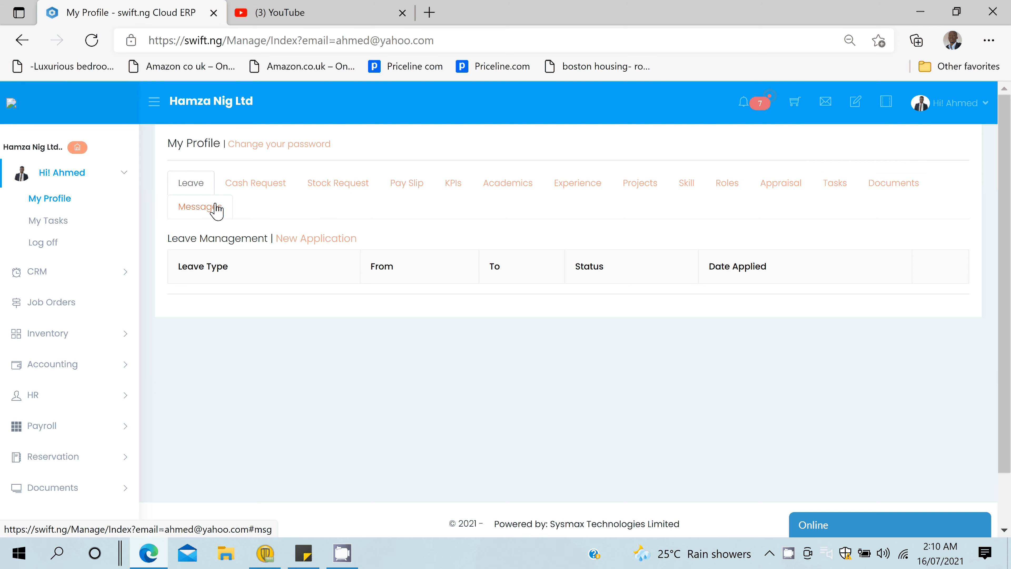
click(255, 184)
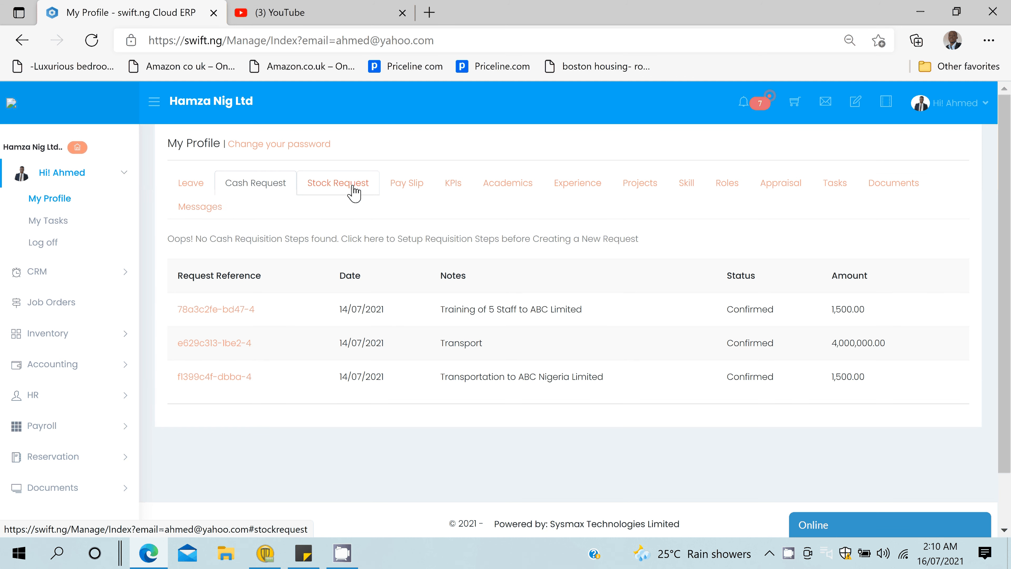
click(354, 195)
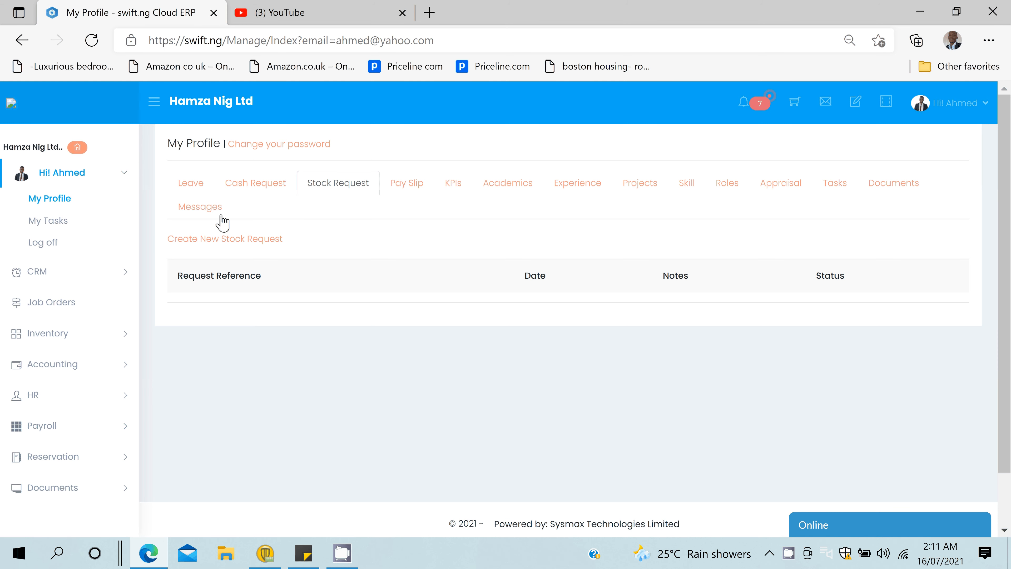
- Start a new stock request noted 'Request for seedling for Planting', dated 16 July 2021
click(247, 240)
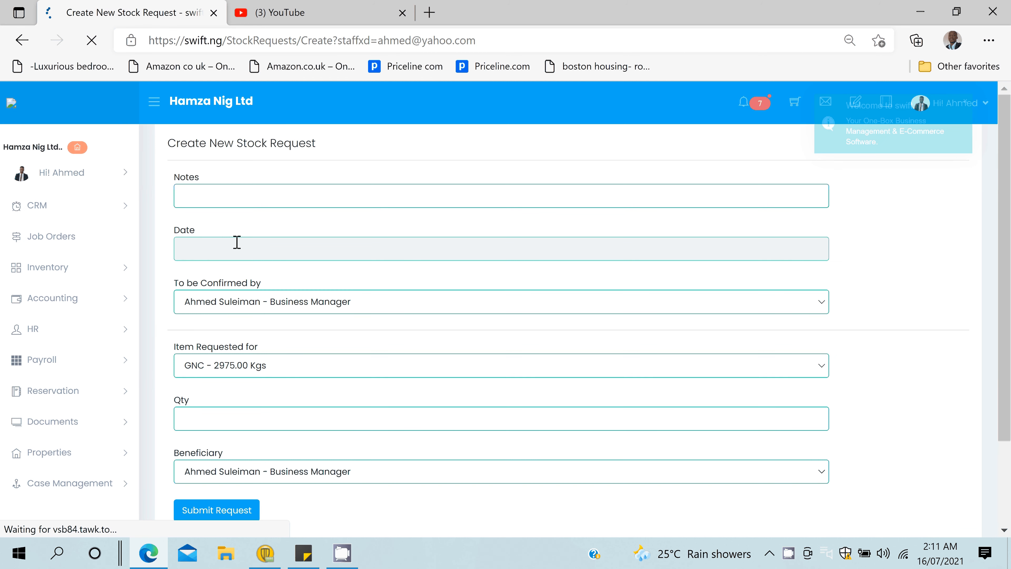
click(211, 195)
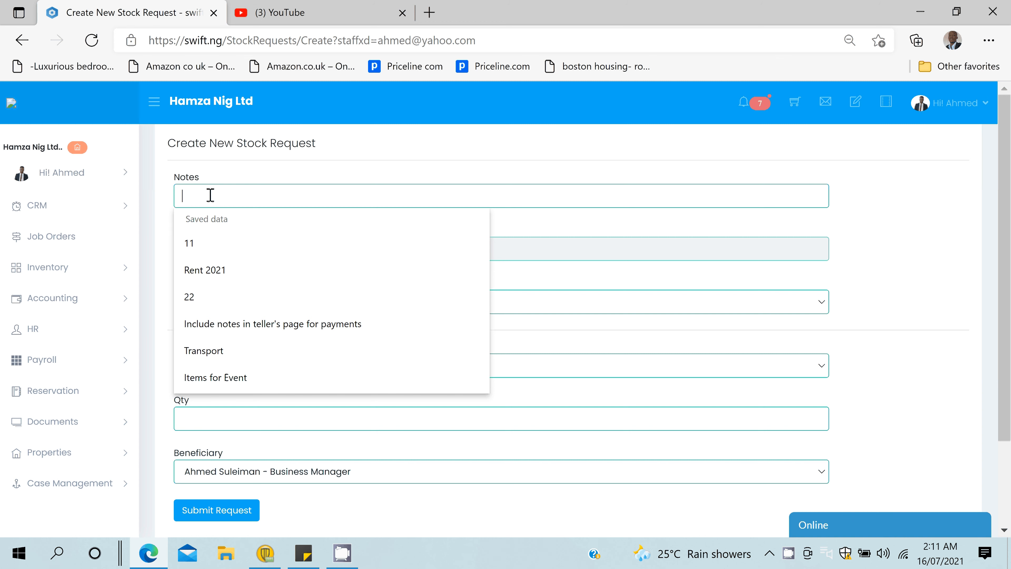
text(Re)
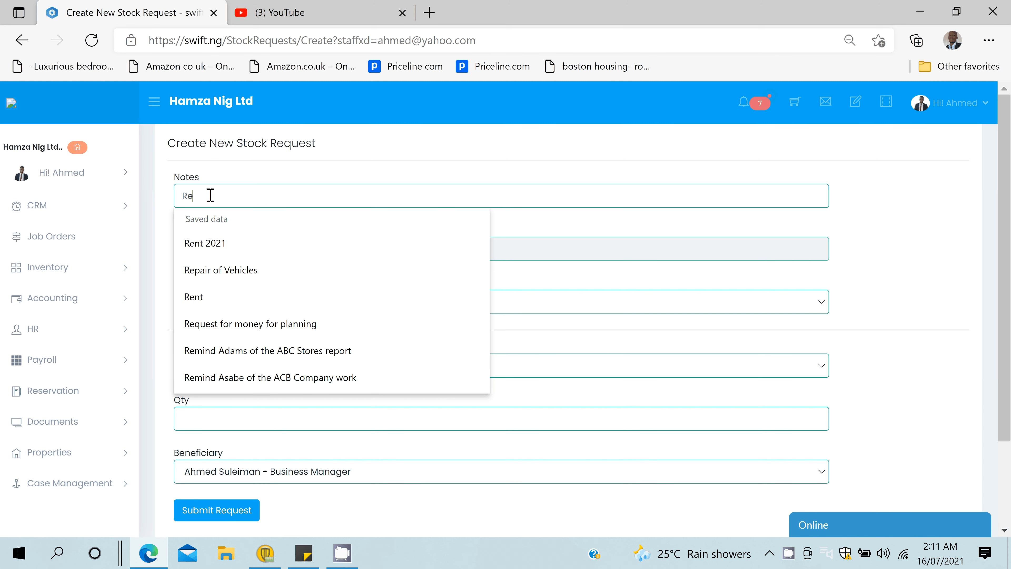
text(quest )
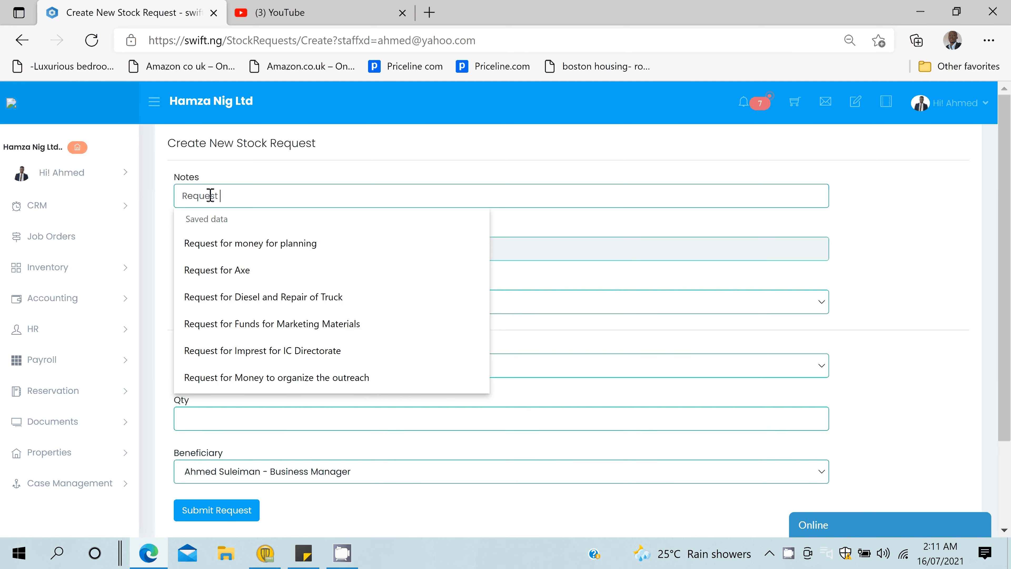
text(for seedl)
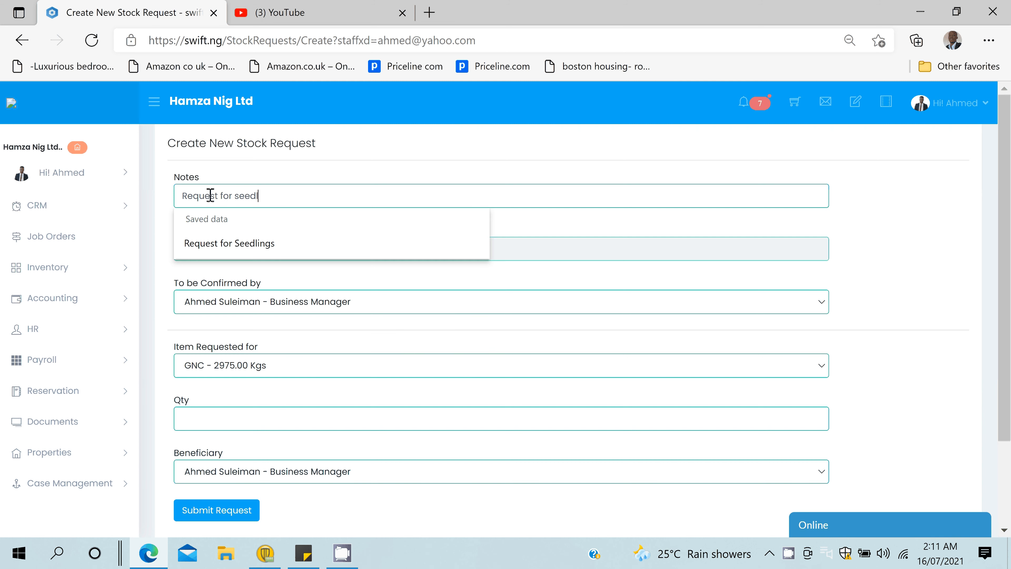
text(ing for P)
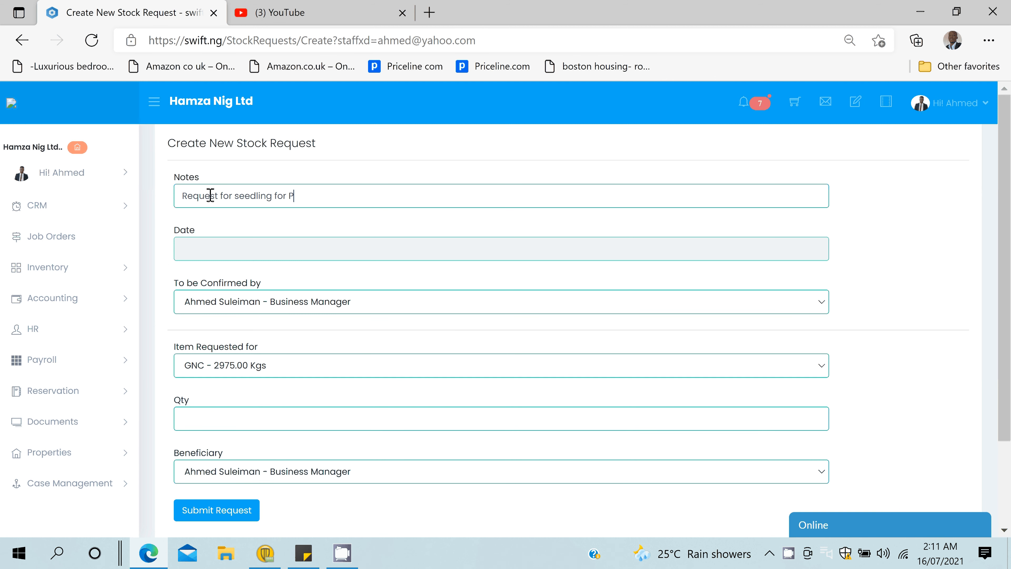
text(lanting)
key(Tab)
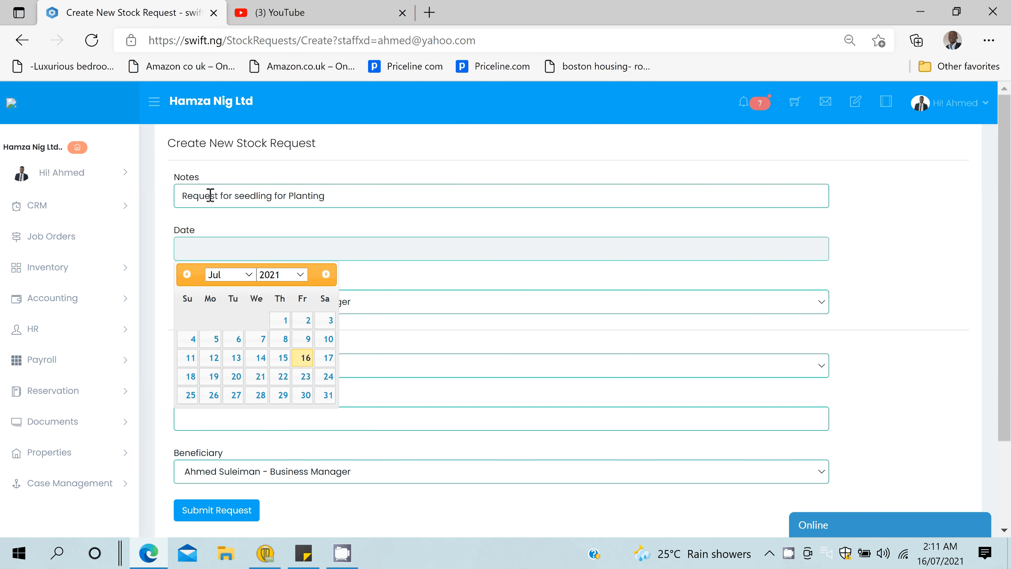
click(303, 358)
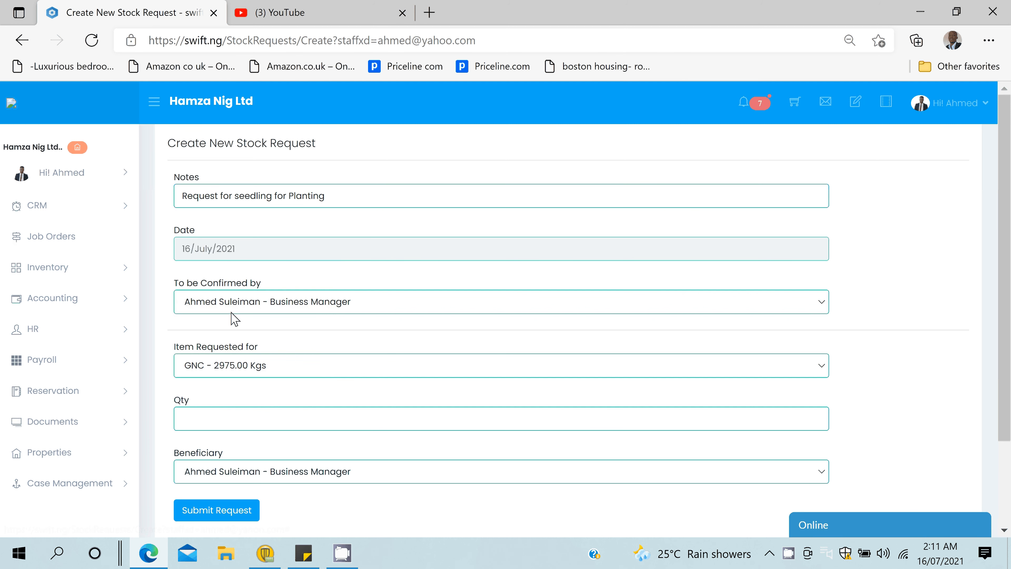
- Request 50 of Layers Marsh for the Software Developer beneficiary and submit the request
click(273, 371)
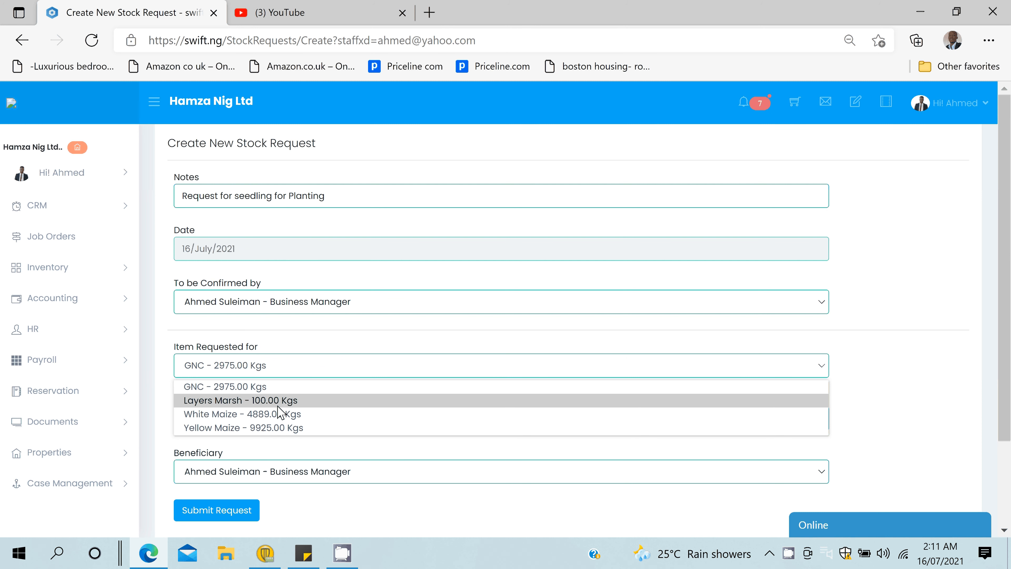
click(279, 405)
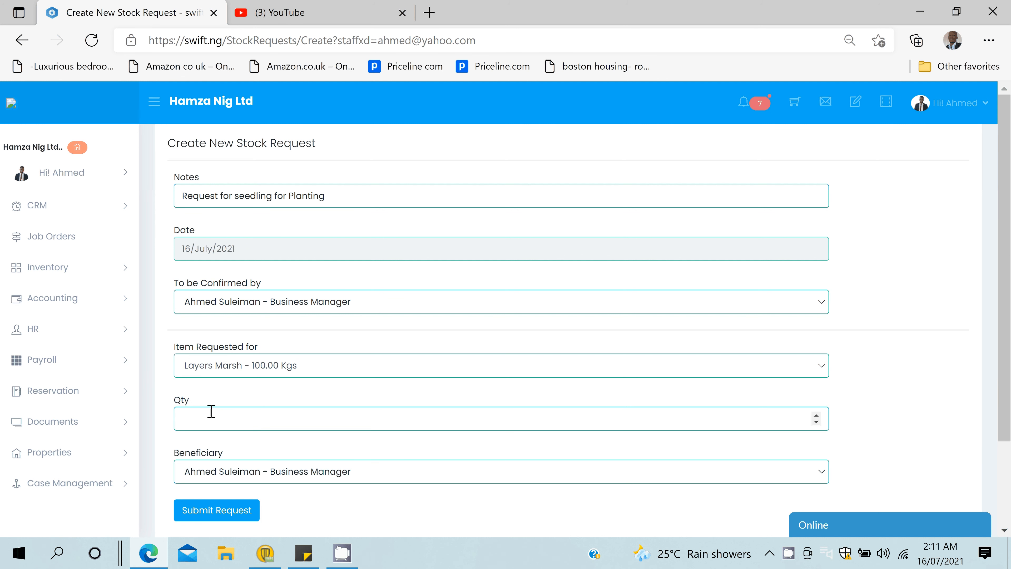
click(208, 414)
text(50)
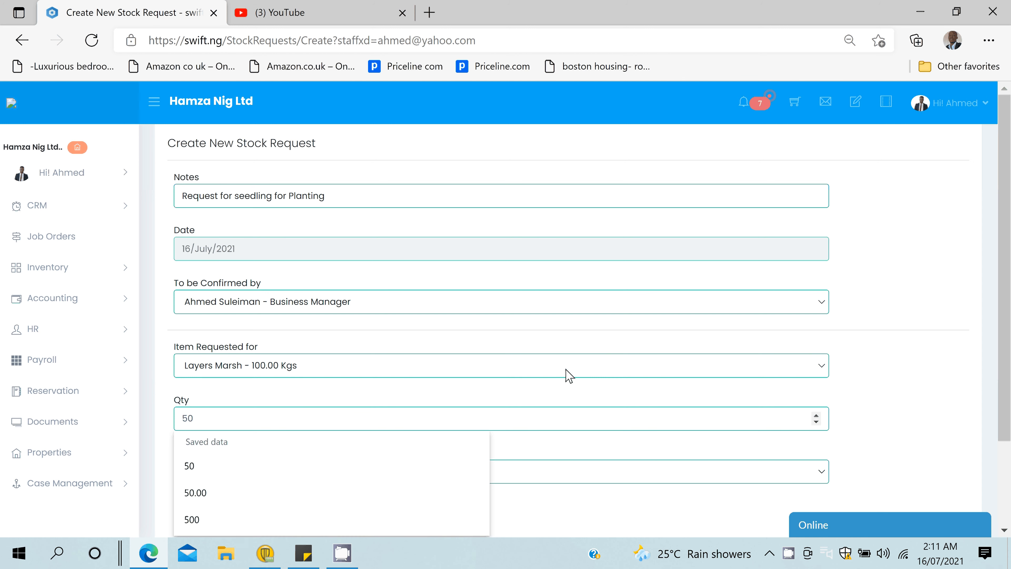
scroll(367, 368, down, 3)
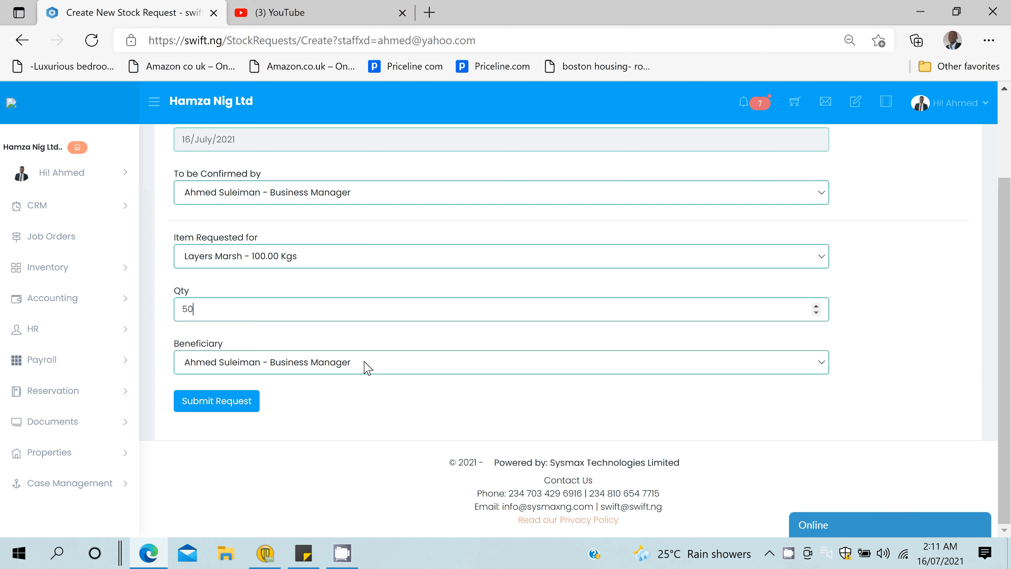
click(368, 367)
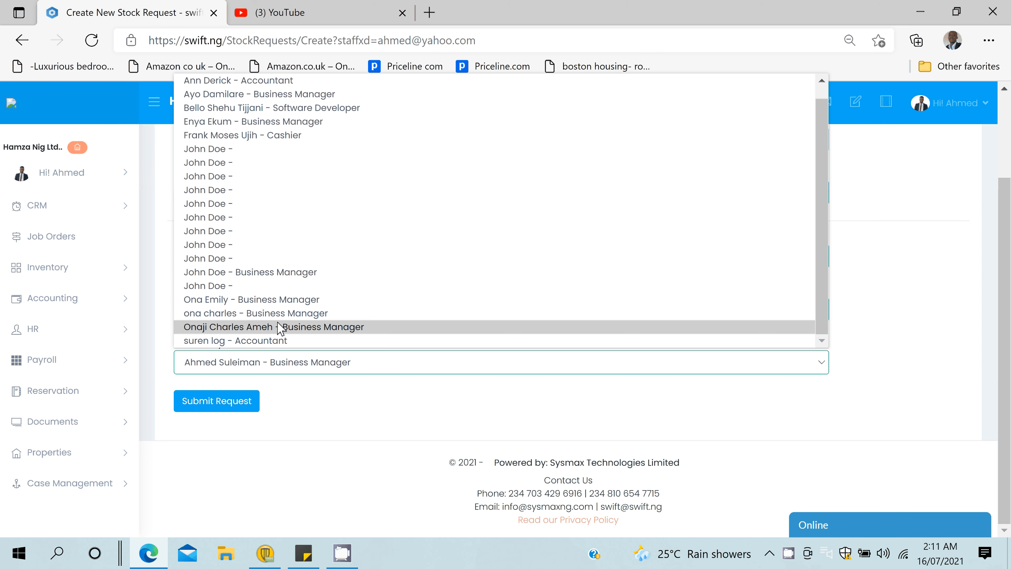
click(243, 107)
click(216, 401)
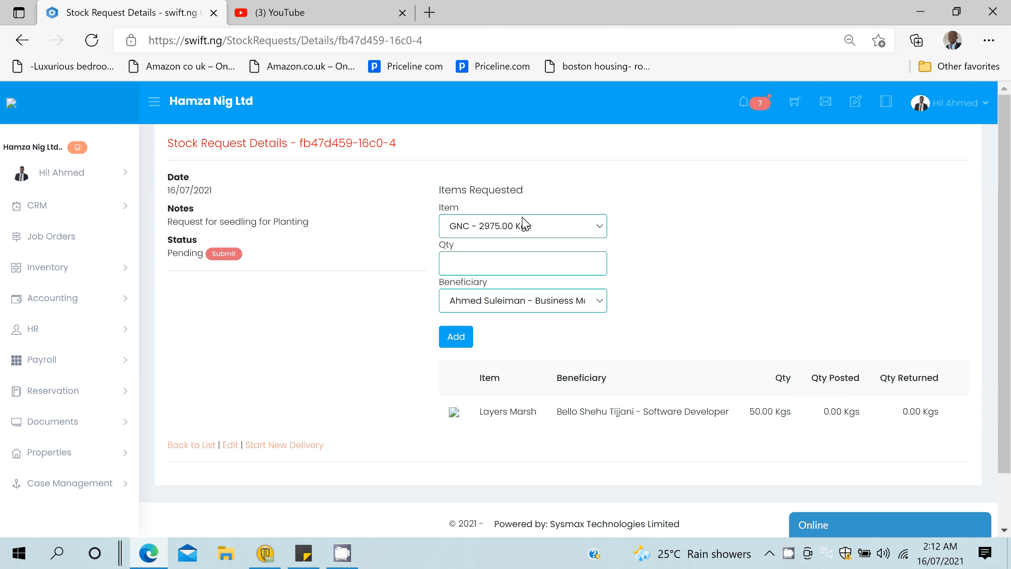
- Use the Submit badge on the Pending seedling request, then log off the requester's account
click(223, 255)
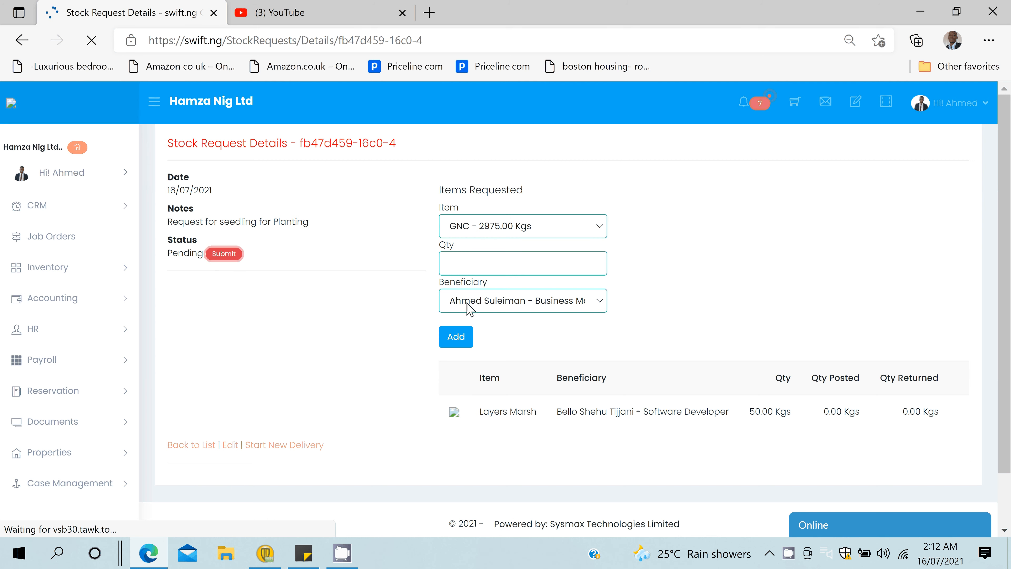
scroll(333, 257, down, 1)
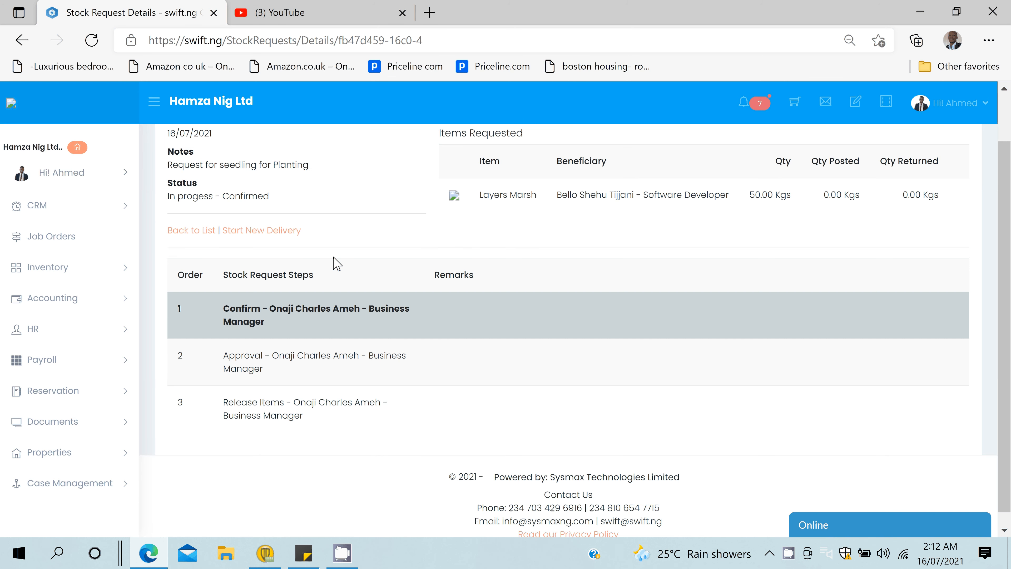
scroll(631, 312, up, 1)
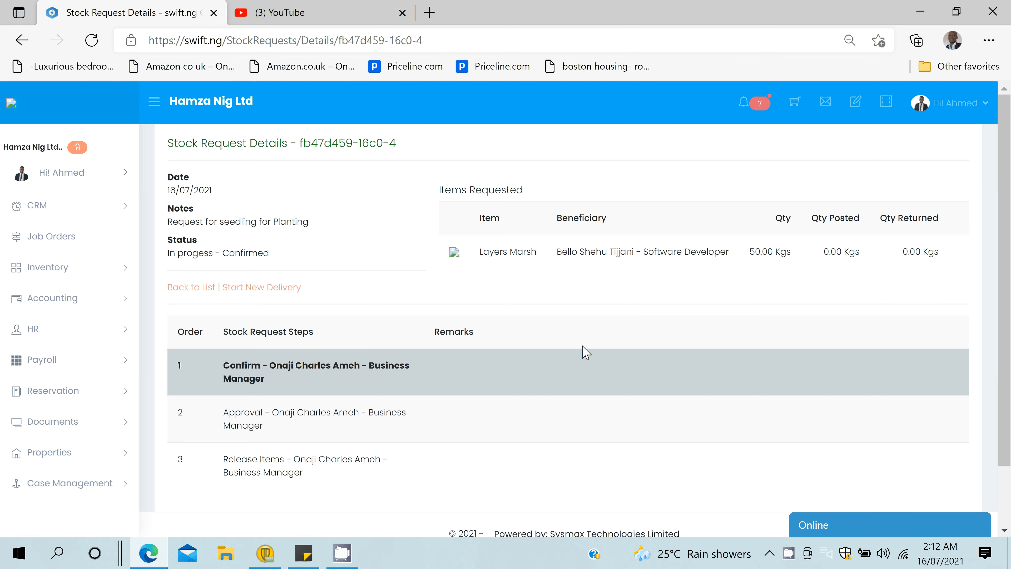
click(958, 103)
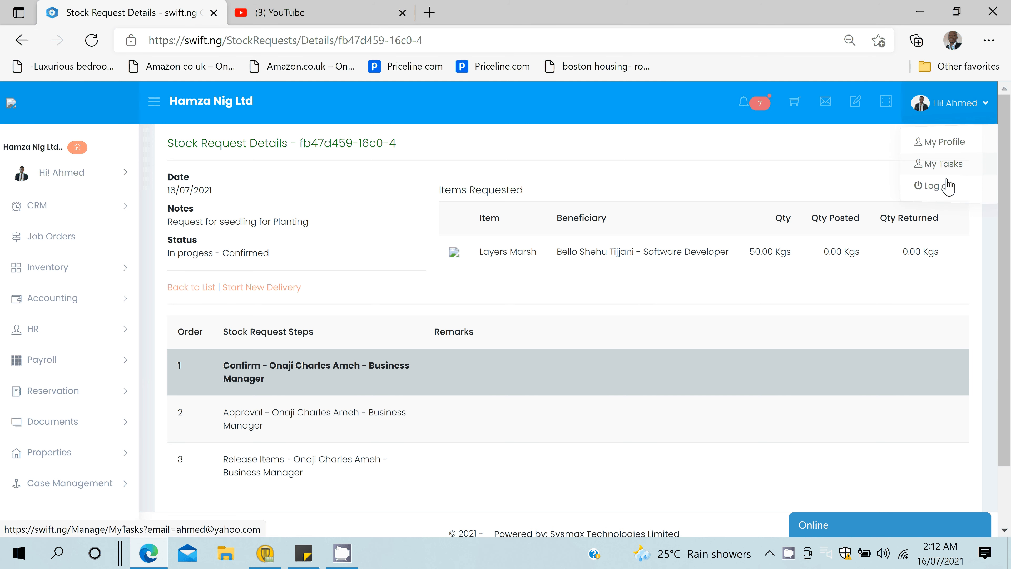
click(947, 185)
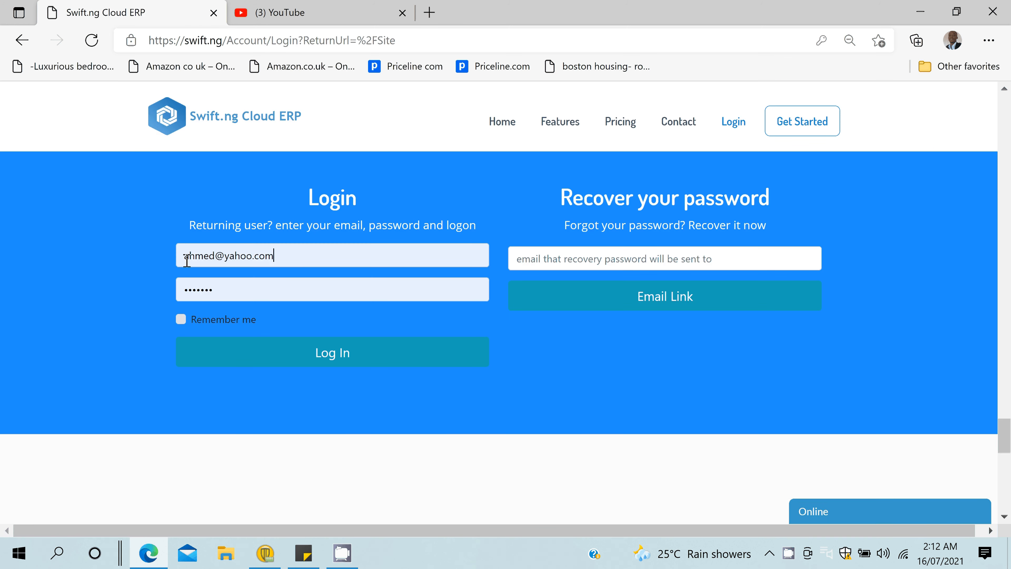
- Log in with the saved manager credentials and open Stock Requests to Treat from notifications
drag(277, 257, 56, 255)
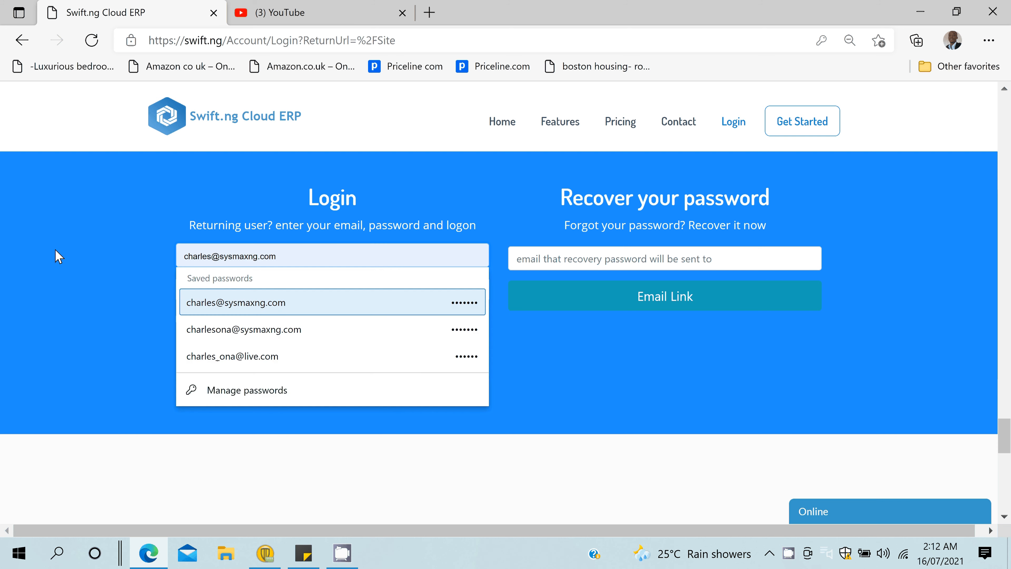
key(Return)
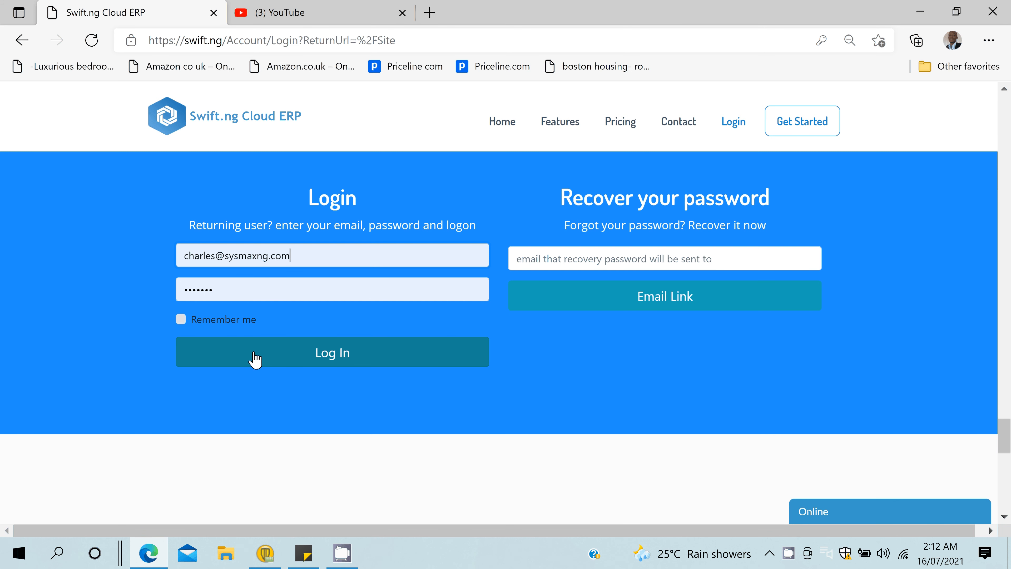
click(254, 358)
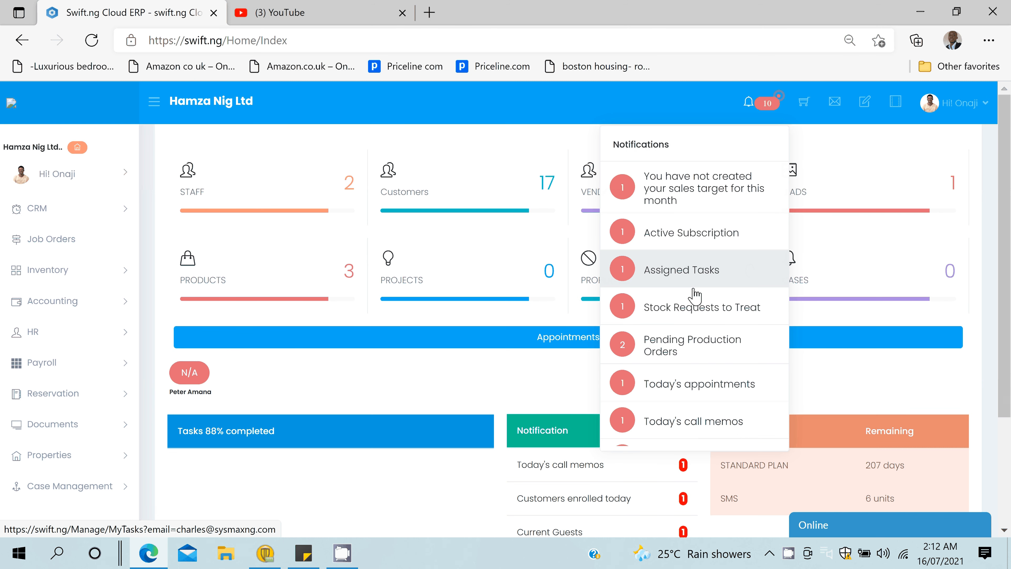
click(693, 312)
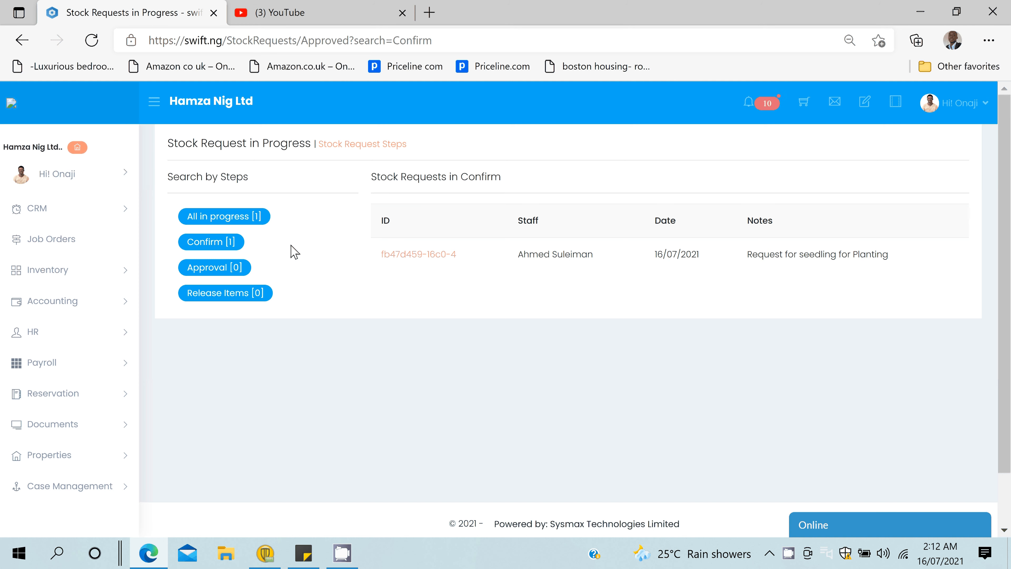
- Open request fb47d459-16c0-4, keep the remark 'Confirmed' and set the action to Progress
click(408, 259)
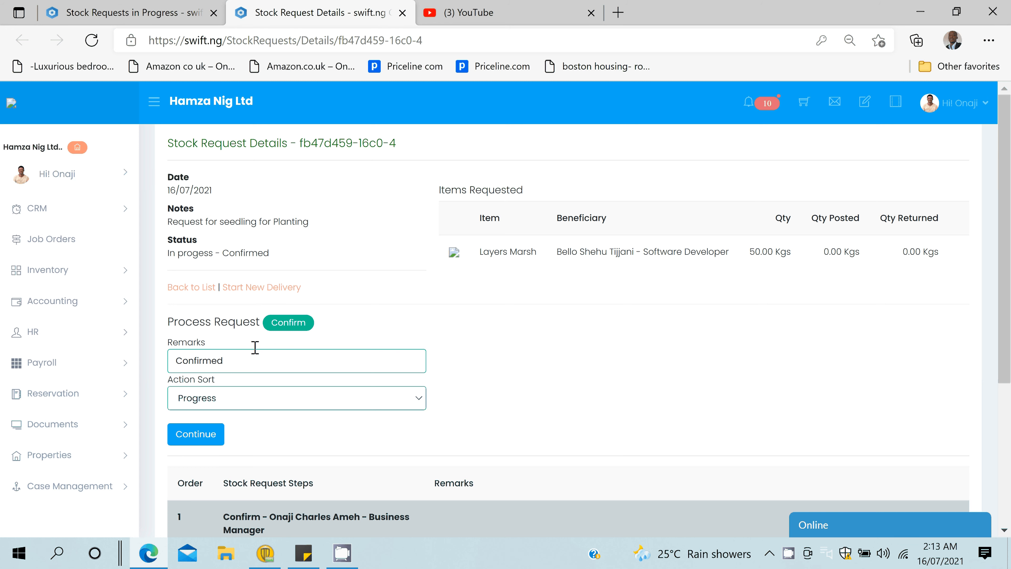
double_click(272, 356)
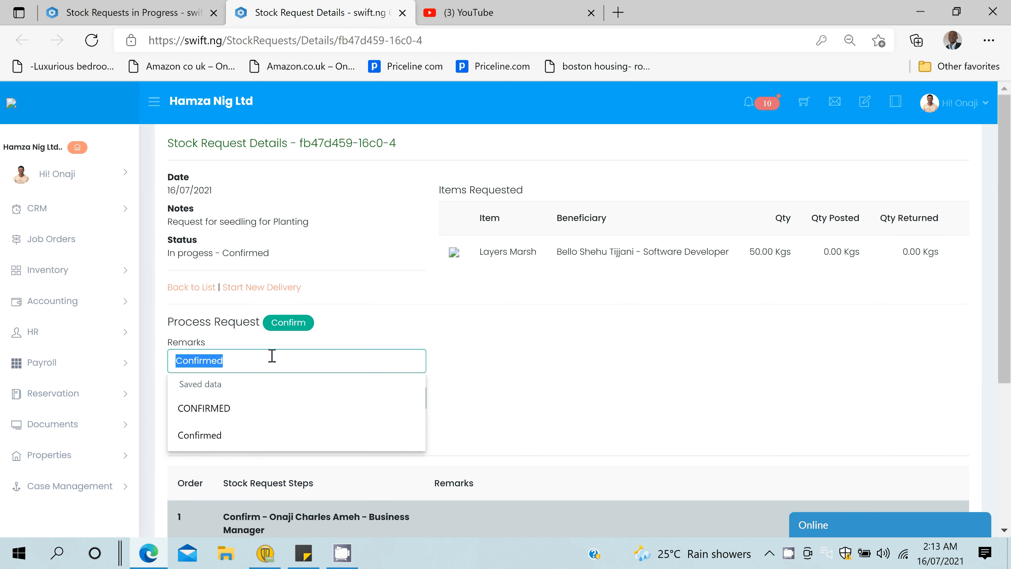
click(272, 356)
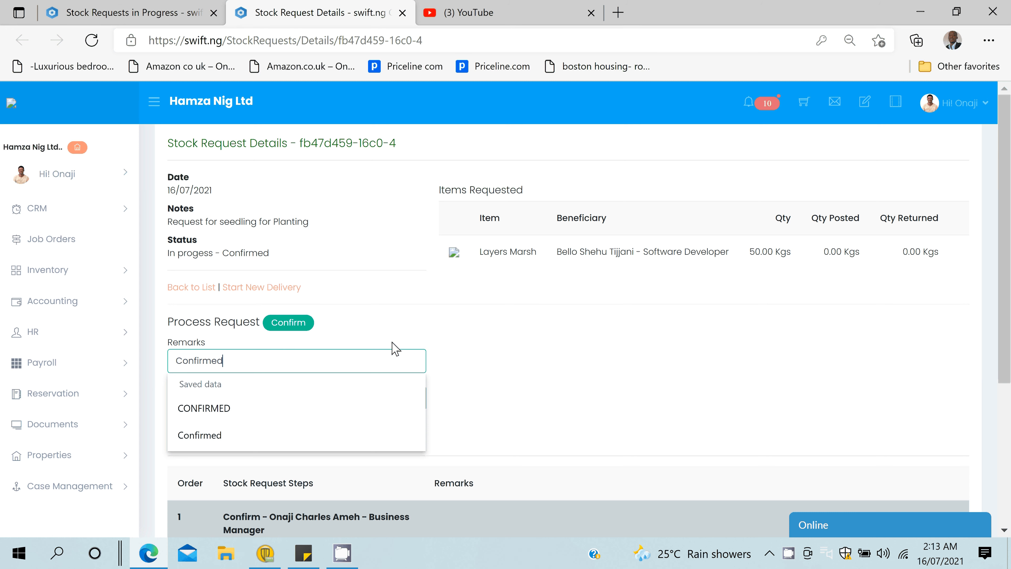
click(252, 396)
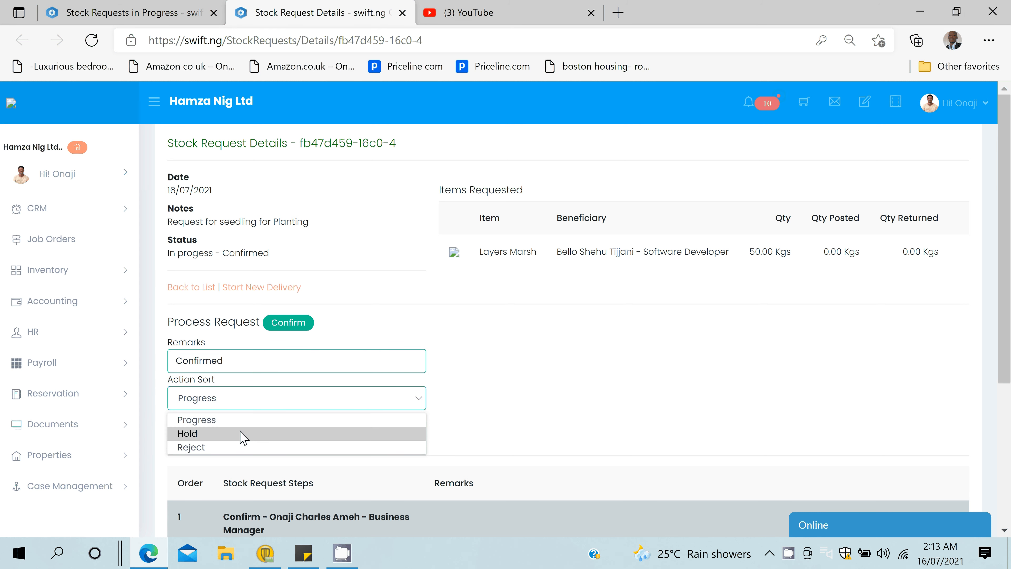
click(226, 423)
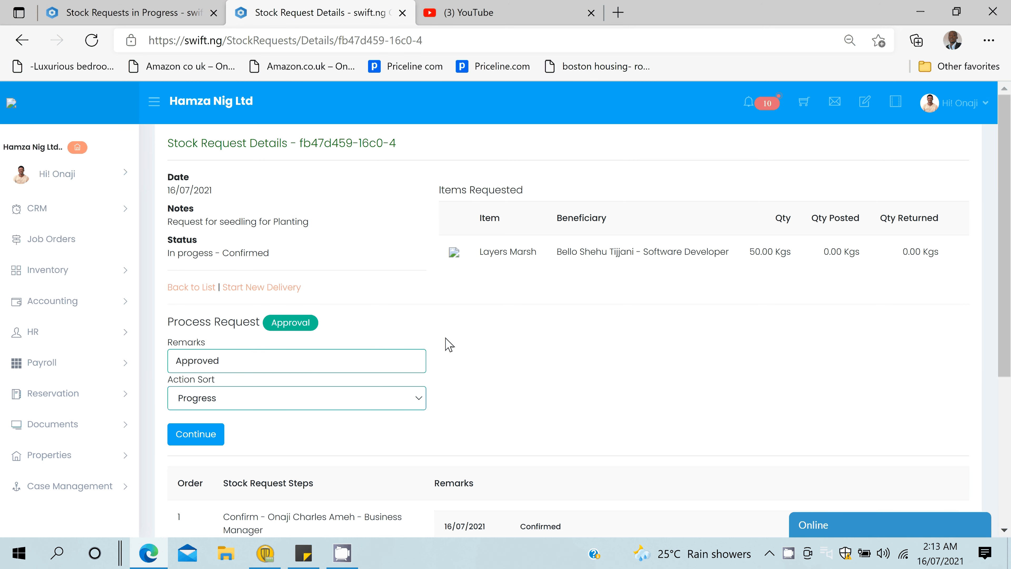
- Open the Post Stock form for the Layers Marsh line with Post Now!
scroll(458, 363, down, 2)
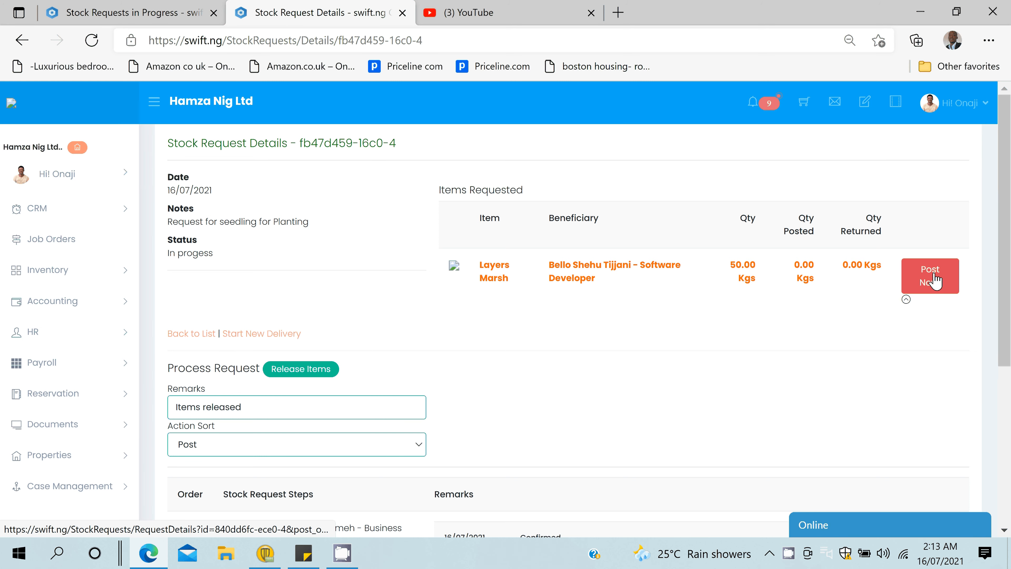
click(919, 276)
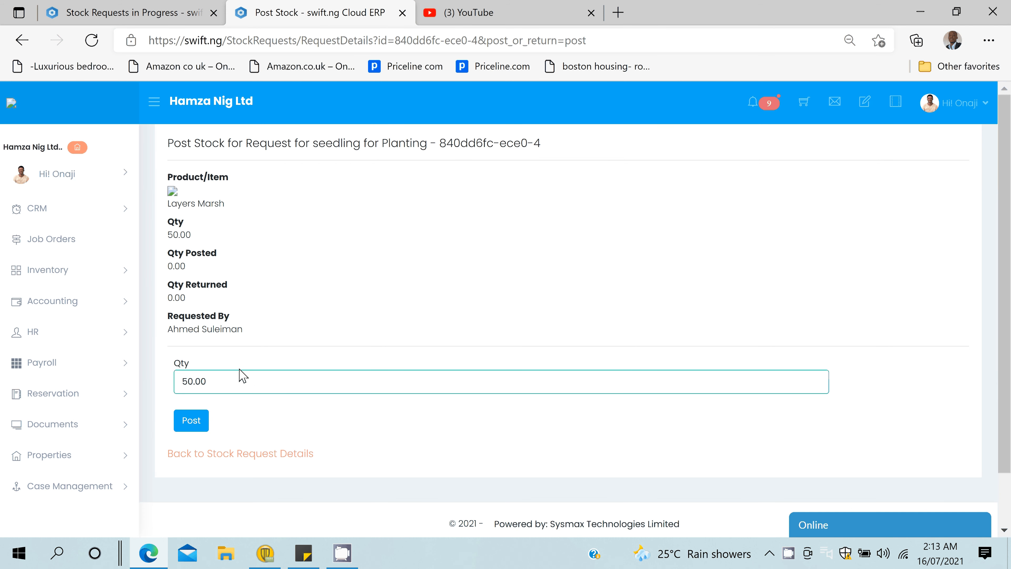
- Post the 50.00 Kgs of Layers Marsh and save the remark 'Items released successfully'
click(199, 423)
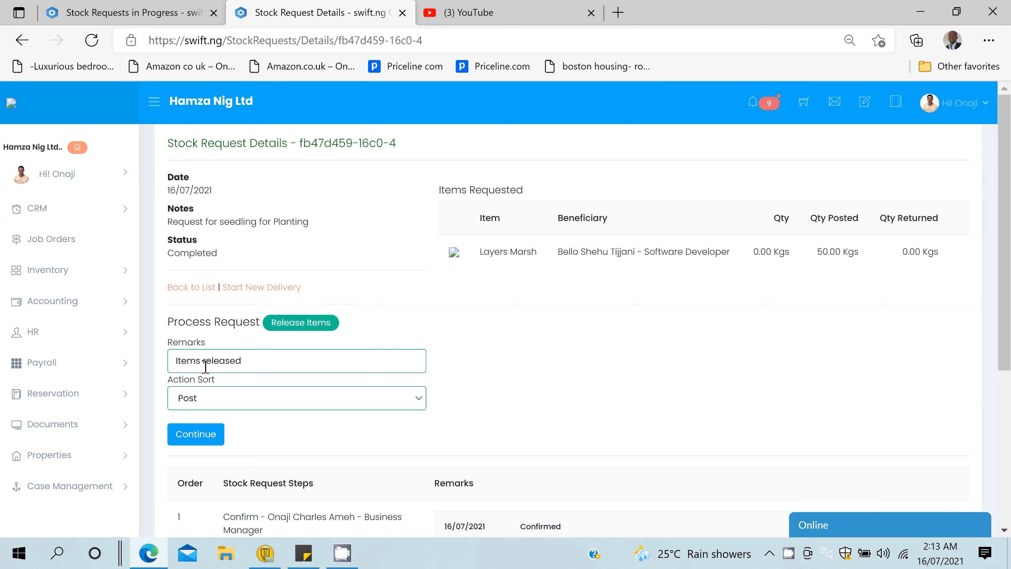
click(258, 360)
text(successfu)
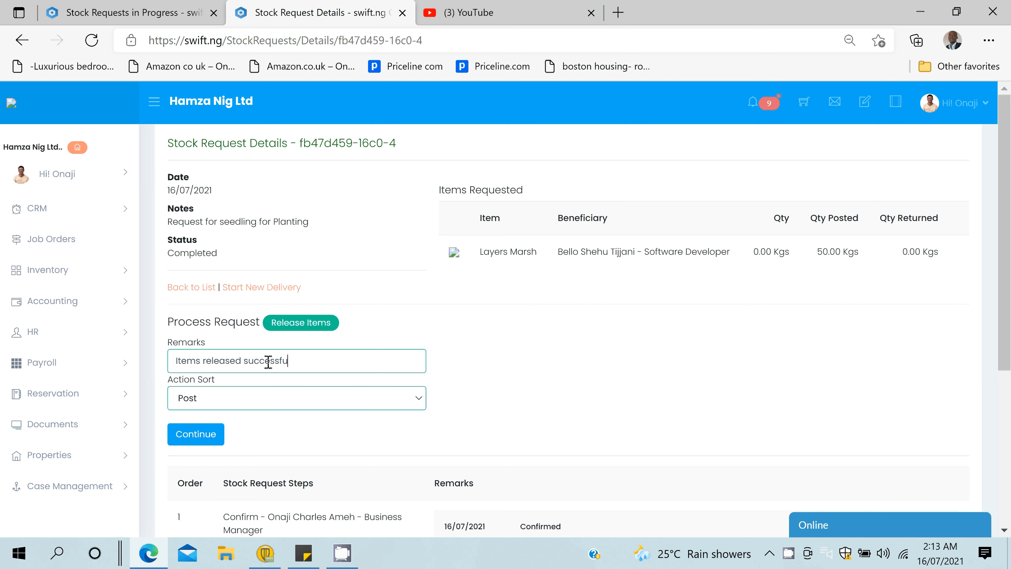
text(lly)
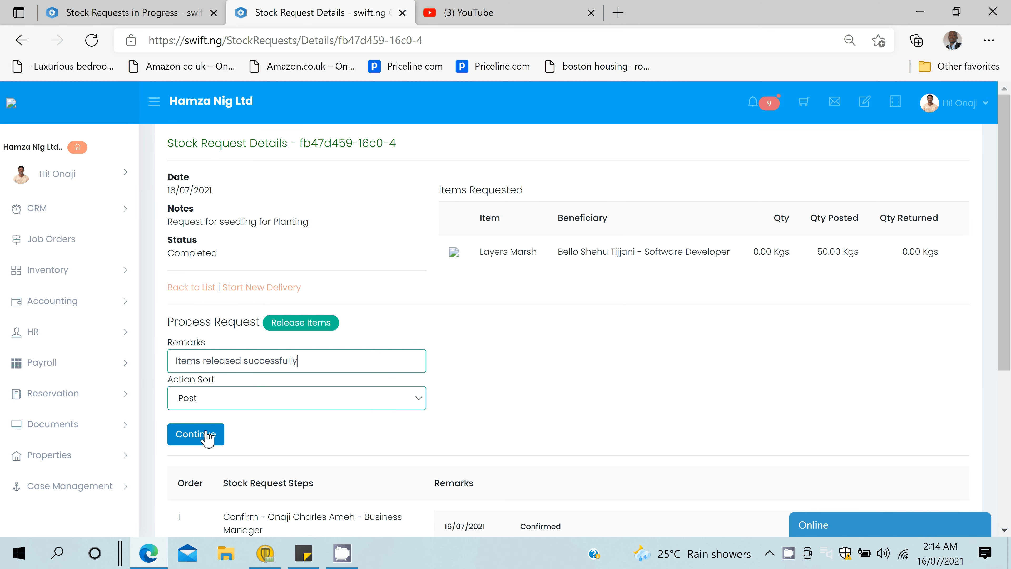
click(207, 437)
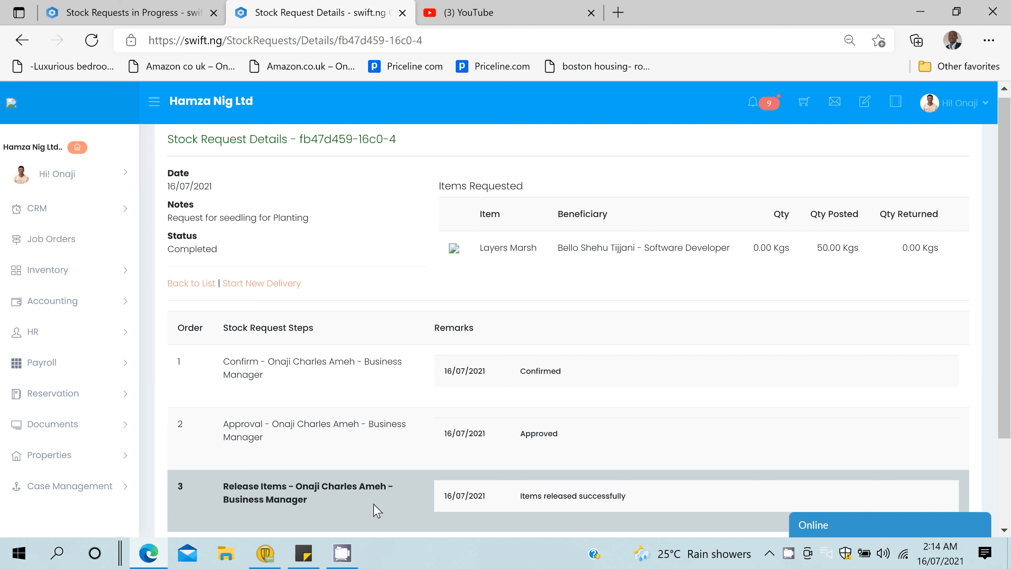
scroll(377, 510, down, 2)
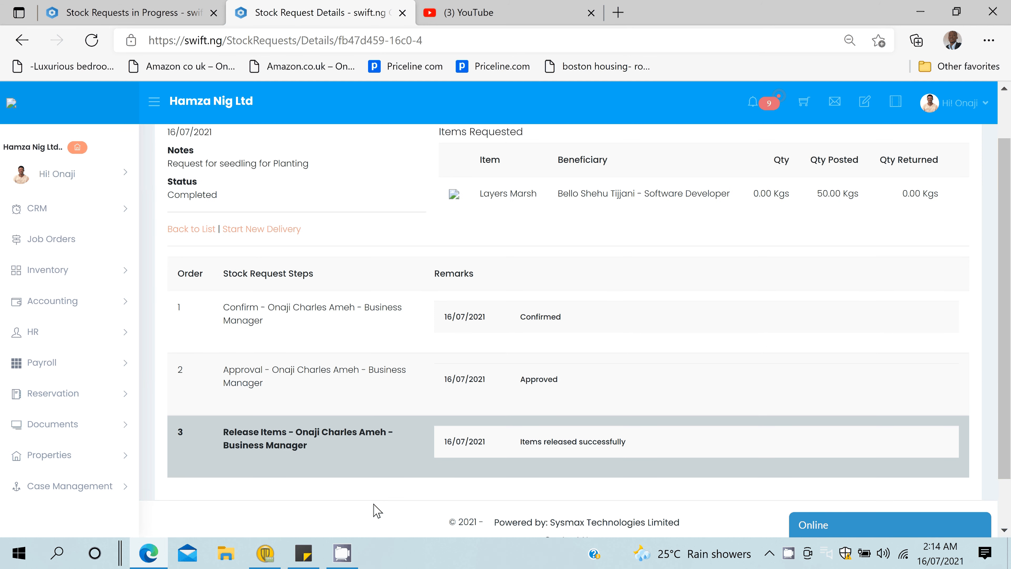
scroll(376, 509, up, 1)
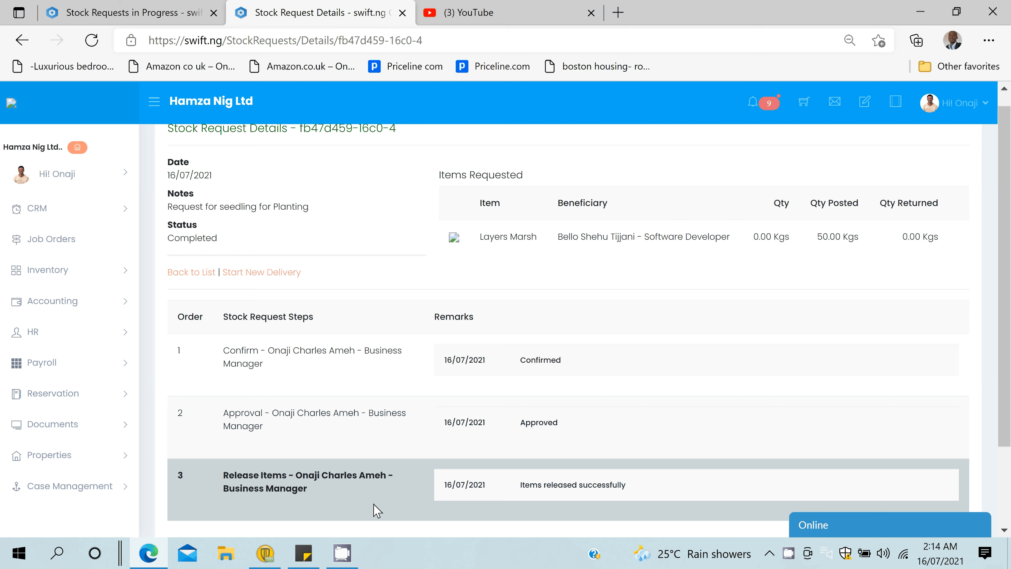
scroll(377, 509, up, 1)
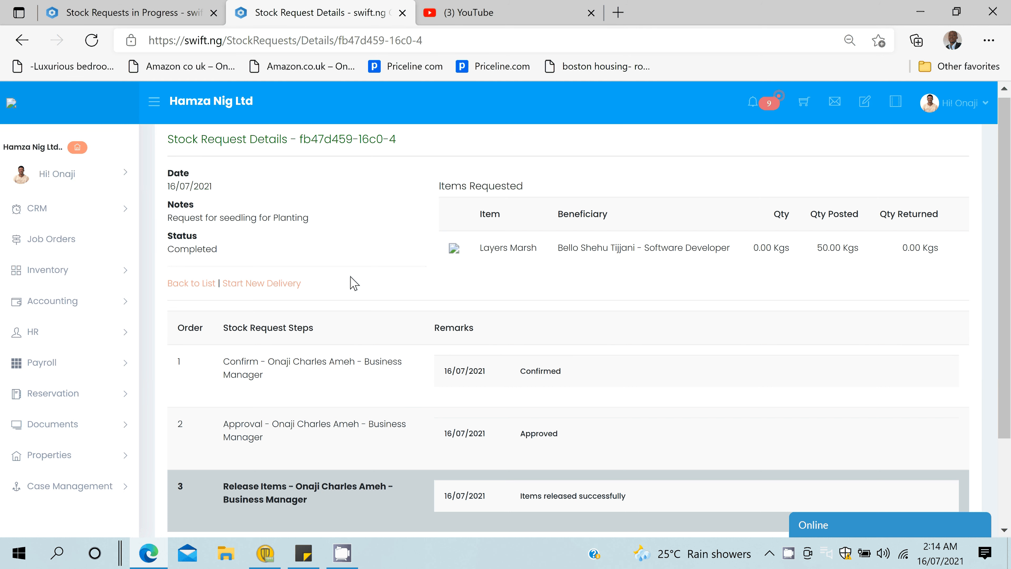
scroll(605, 383, up, 1)
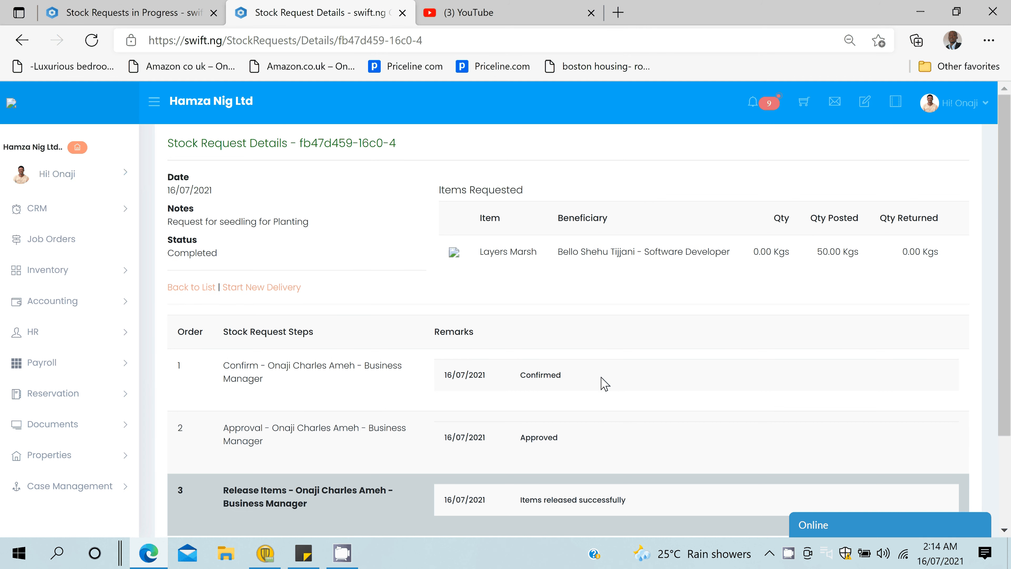